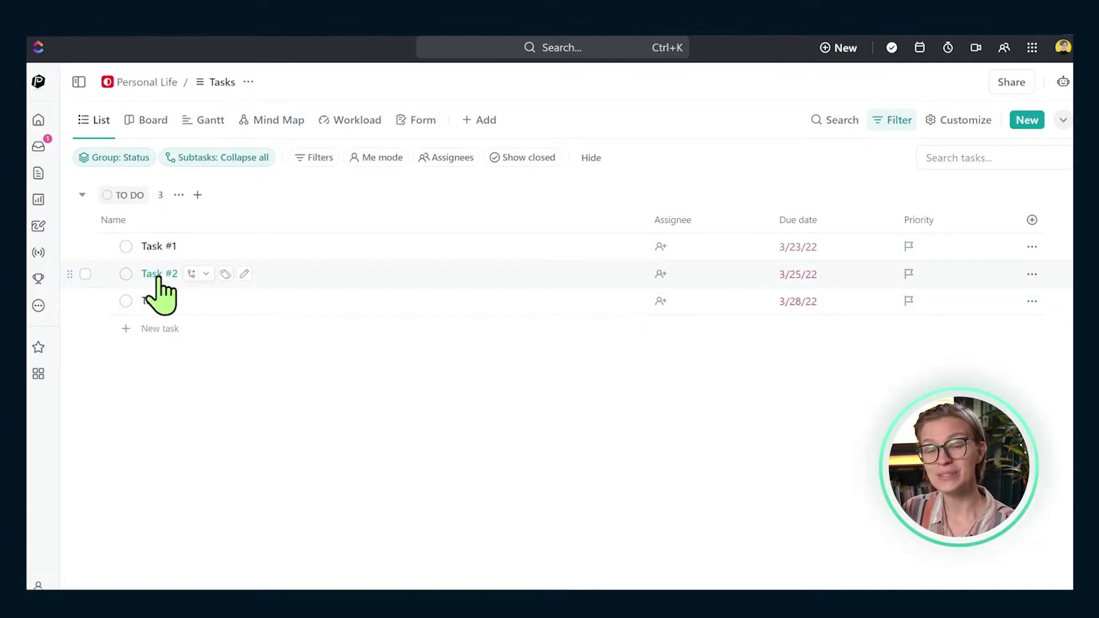
Open Task #2 and its more-options menu to reach the dependency relationship types
left_click(161, 276)
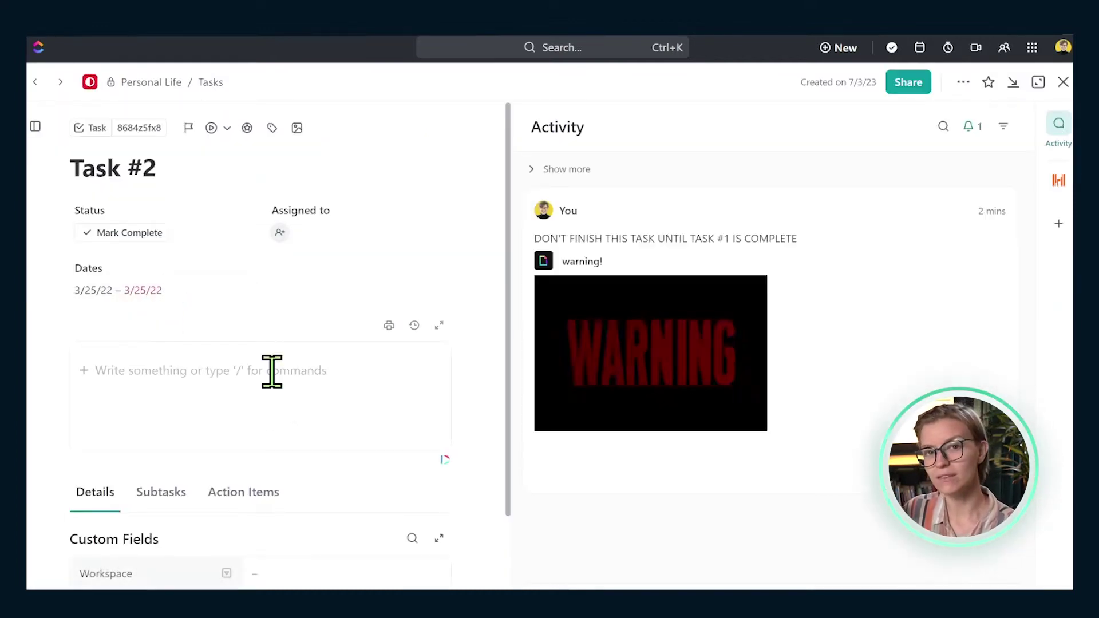
left_click(963, 83)
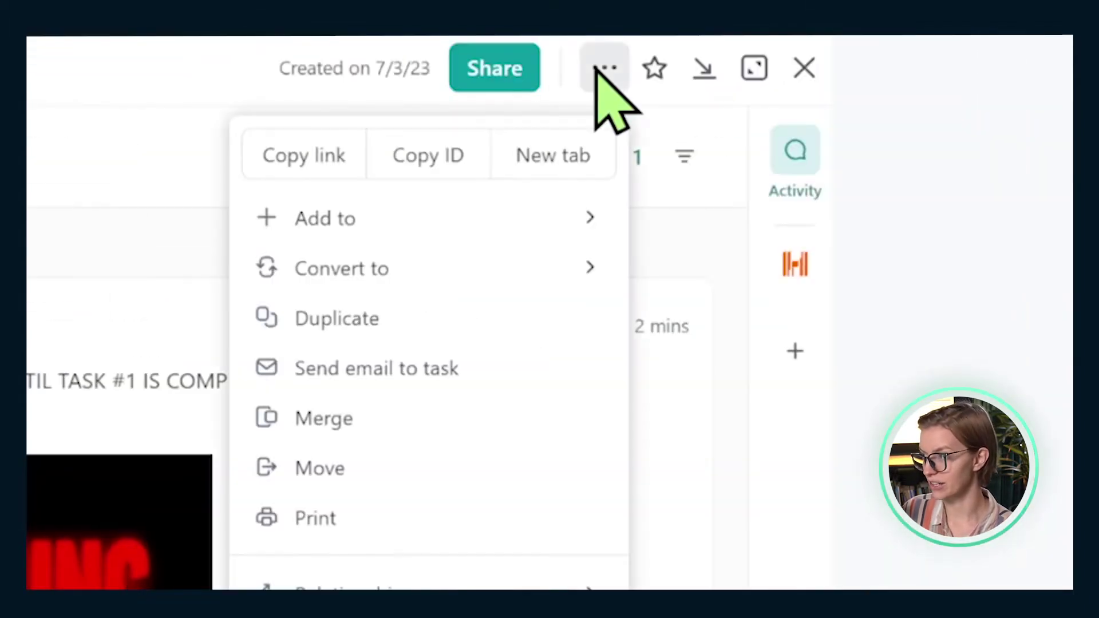
mouse_move(493, 235)
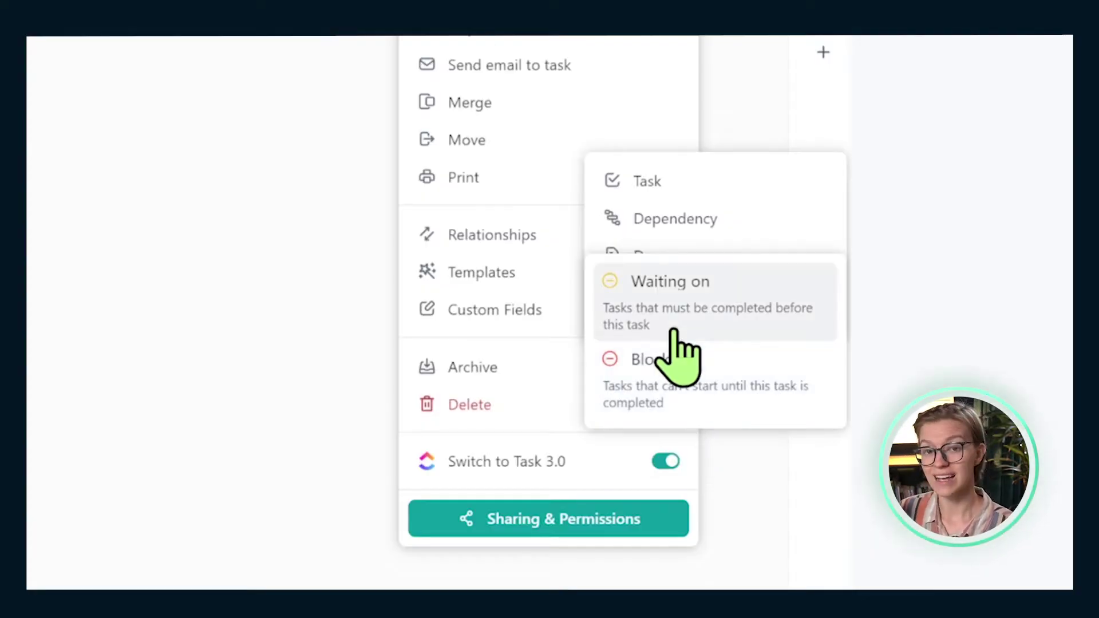
Set Task #2 waiting on Task #1 and add a Blocking link to Task #3
left_click(675, 331)
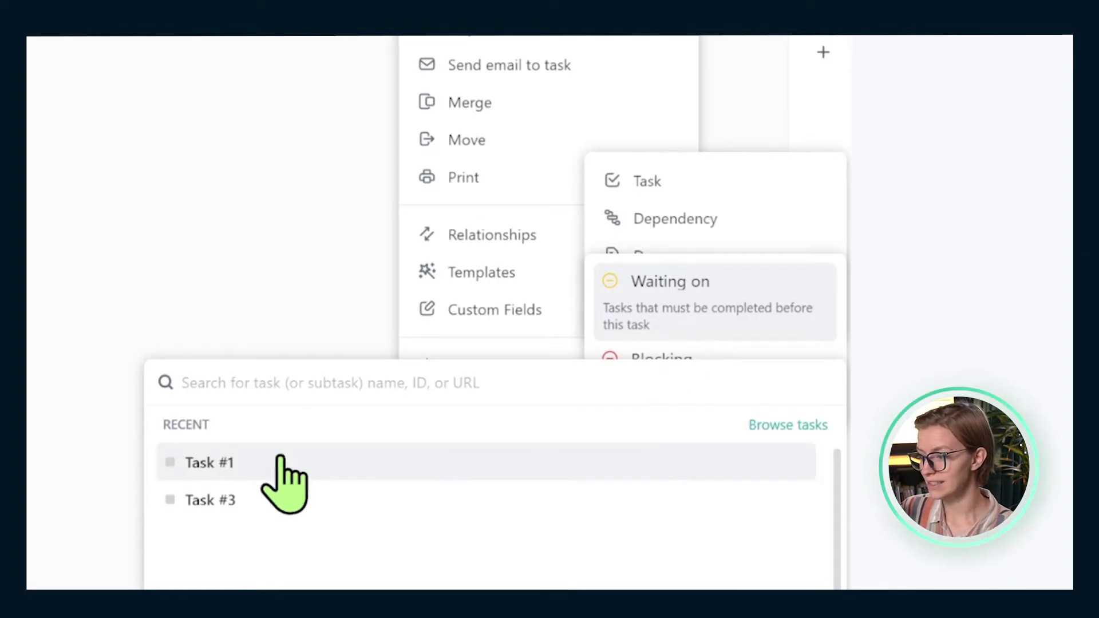
left_click(283, 462)
left_click(734, 81)
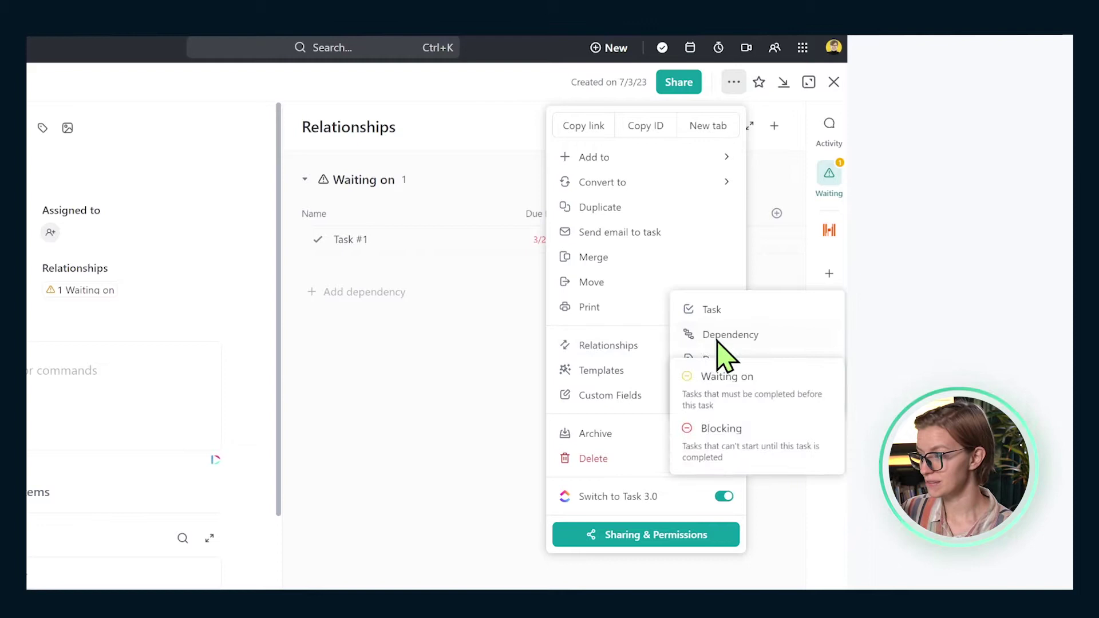
mouse_move(722, 438)
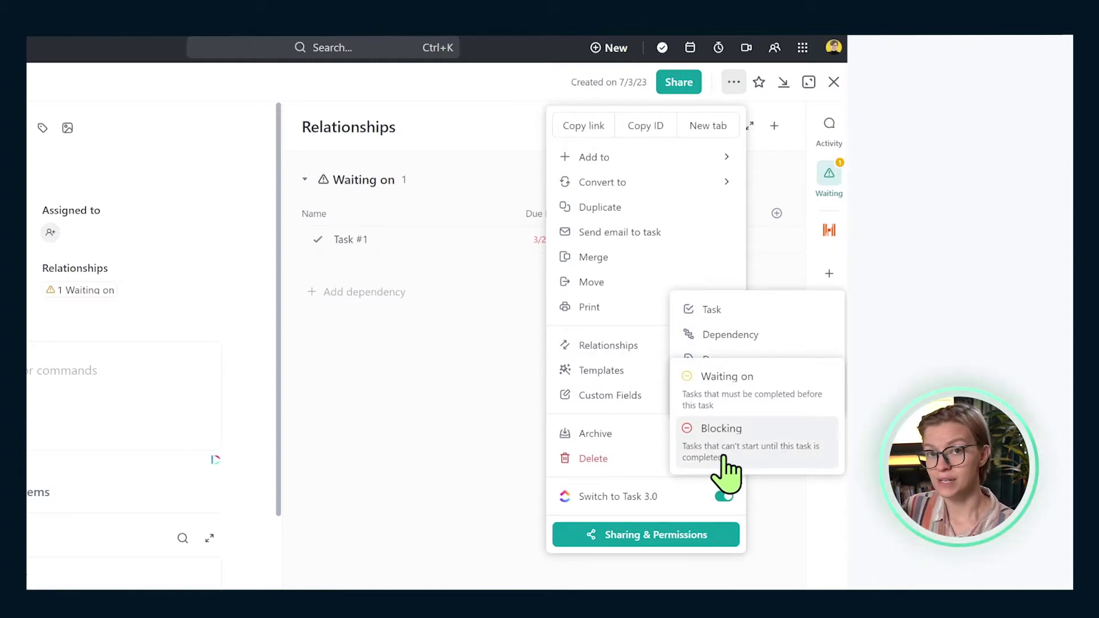
left_click(729, 464)
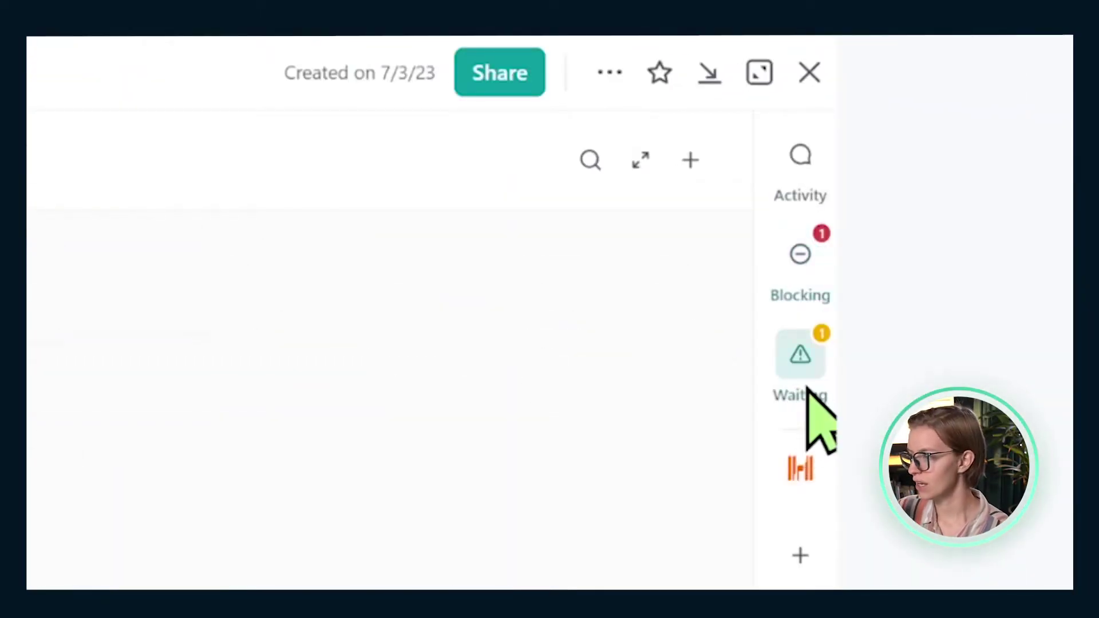
Review Task #2's blocked tasks, close it, and link Task #1 to Task #3 in Gantt
left_click(793, 288)
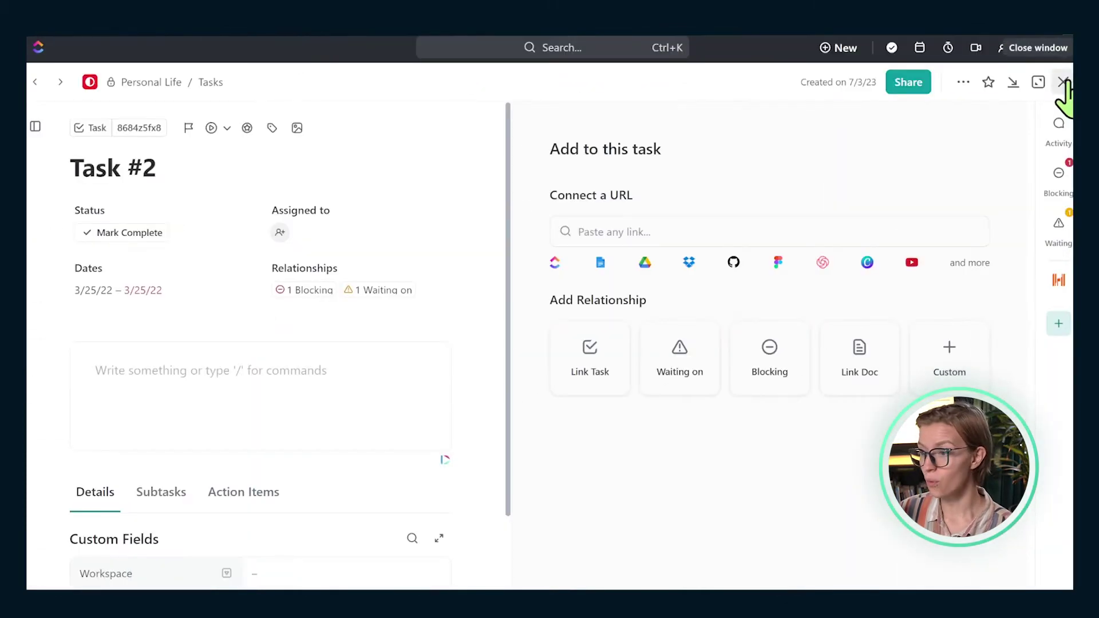
left_click(1064, 82)
right_click(169, 303)
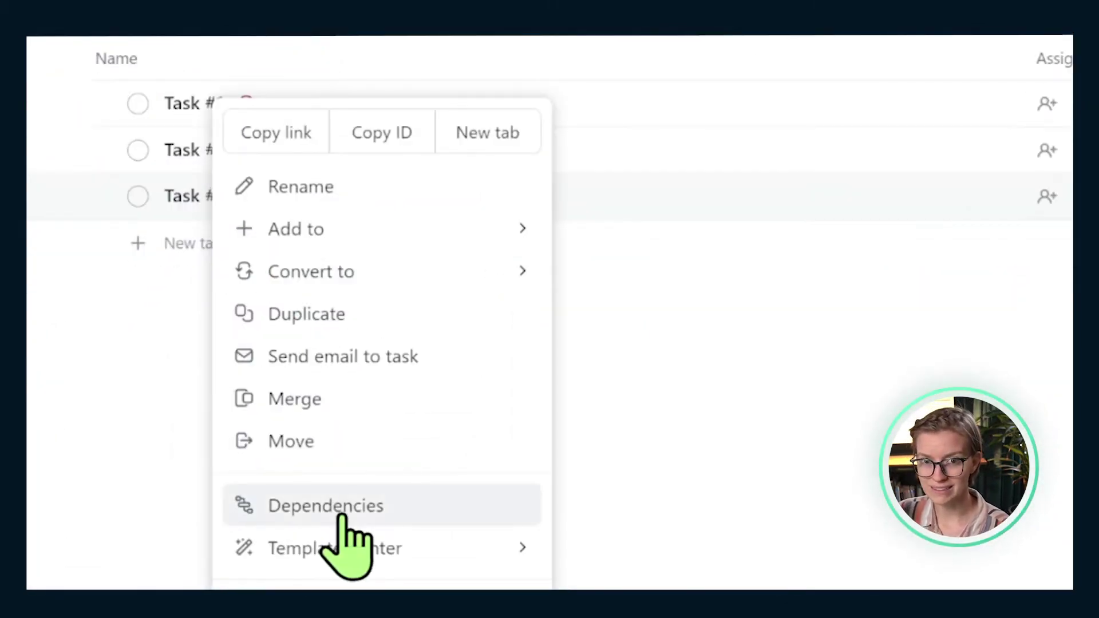
left_click(459, 503)
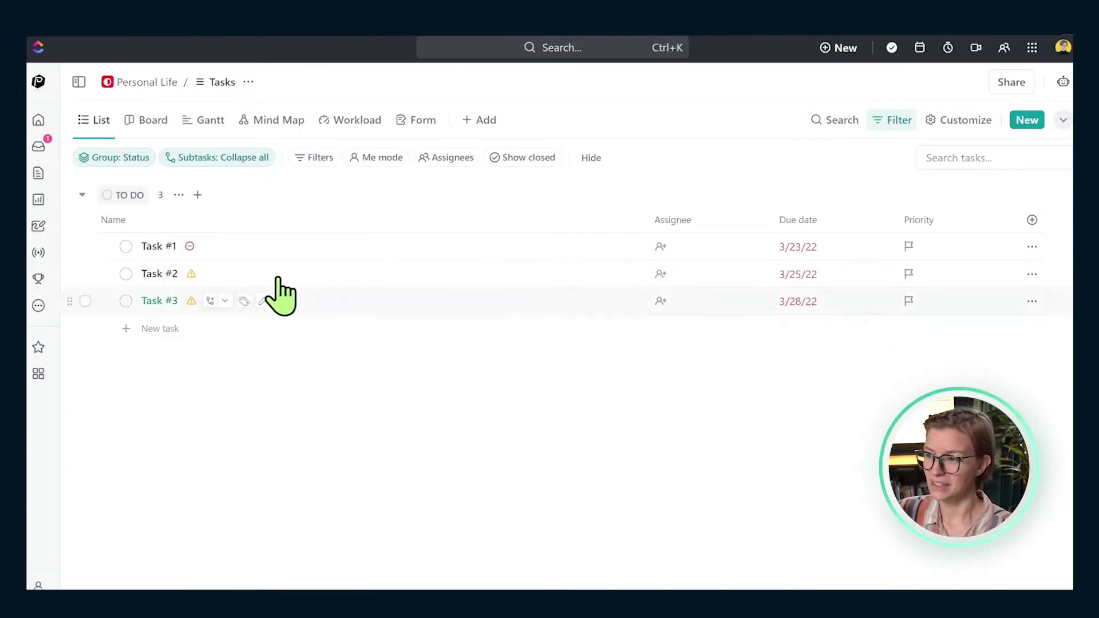
left_click(196, 125)
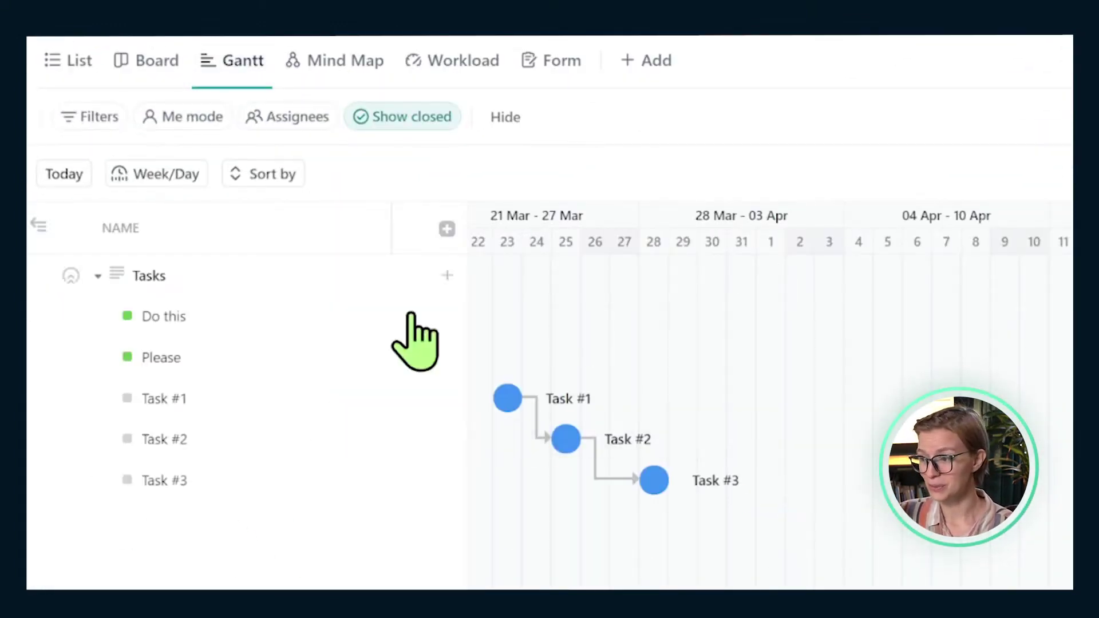
left_click_drag(542, 401, 655, 479)
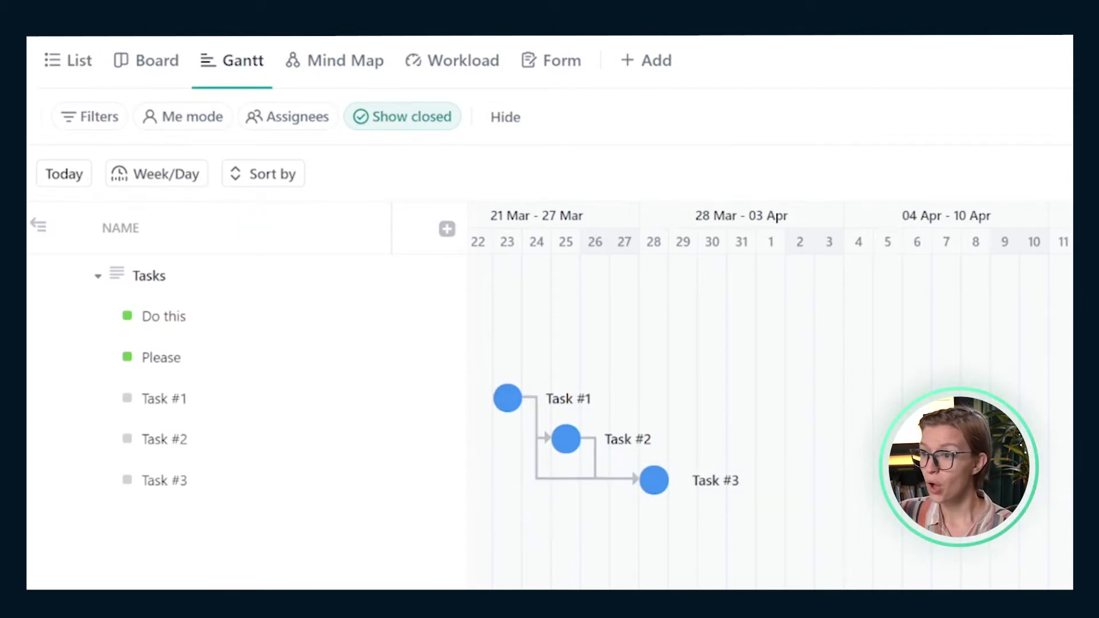
Back in List view, select Tasks #2 and #3 and view their bulk Dependencies
left_click(94, 120)
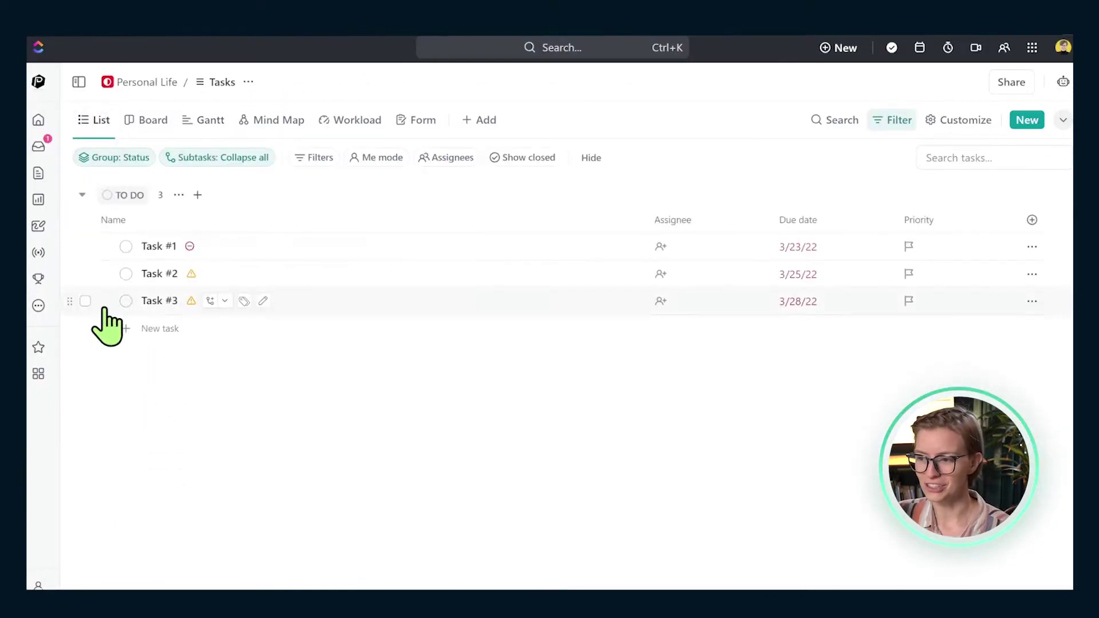
left_click(85, 300)
left_click(85, 273)
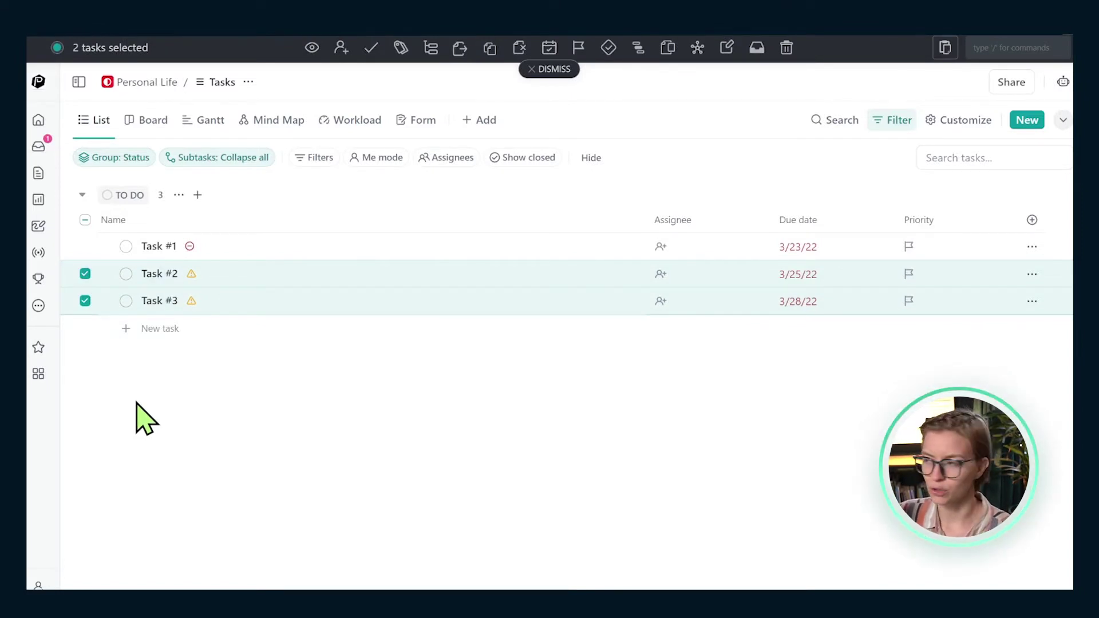
left_click(640, 50)
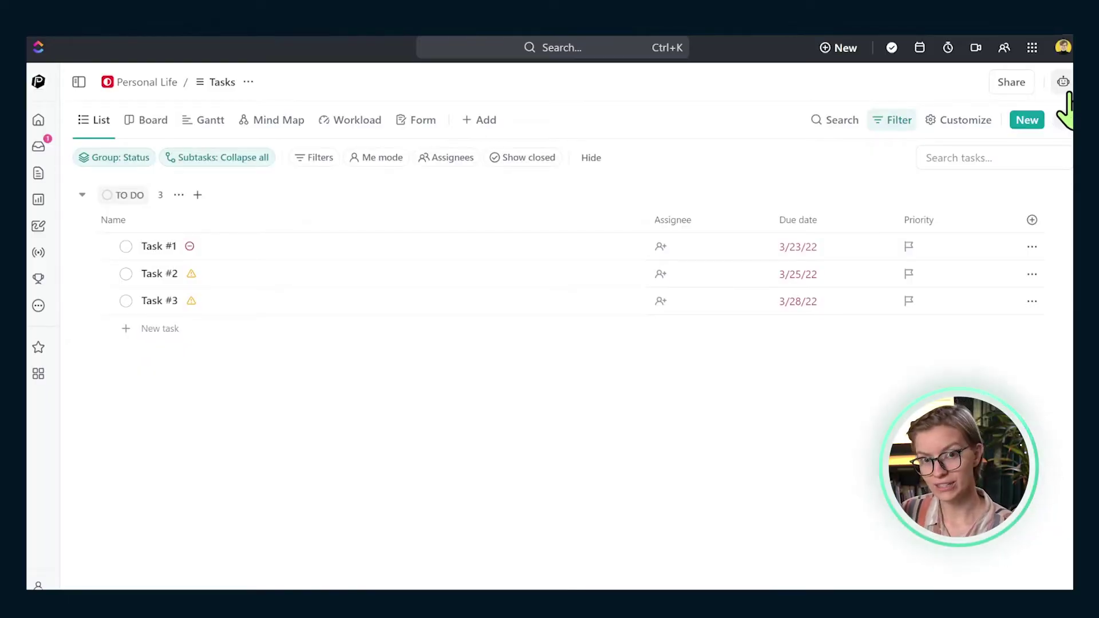
Create a list automation: when 'Task or subtask unblocked', change assignees to Me
left_click(1065, 86)
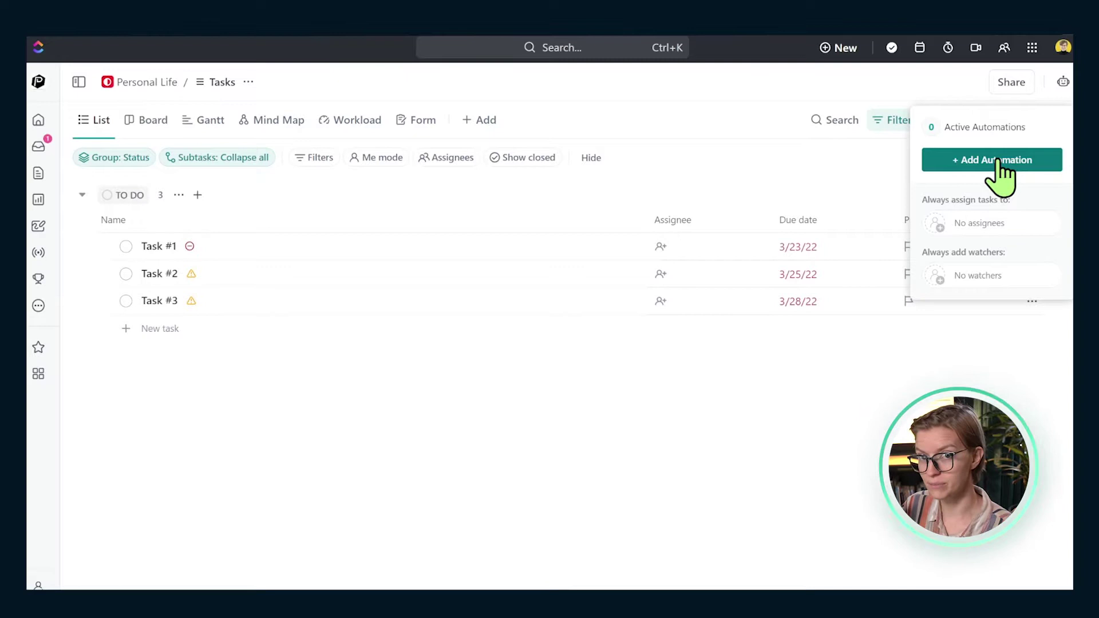
left_click(1004, 172)
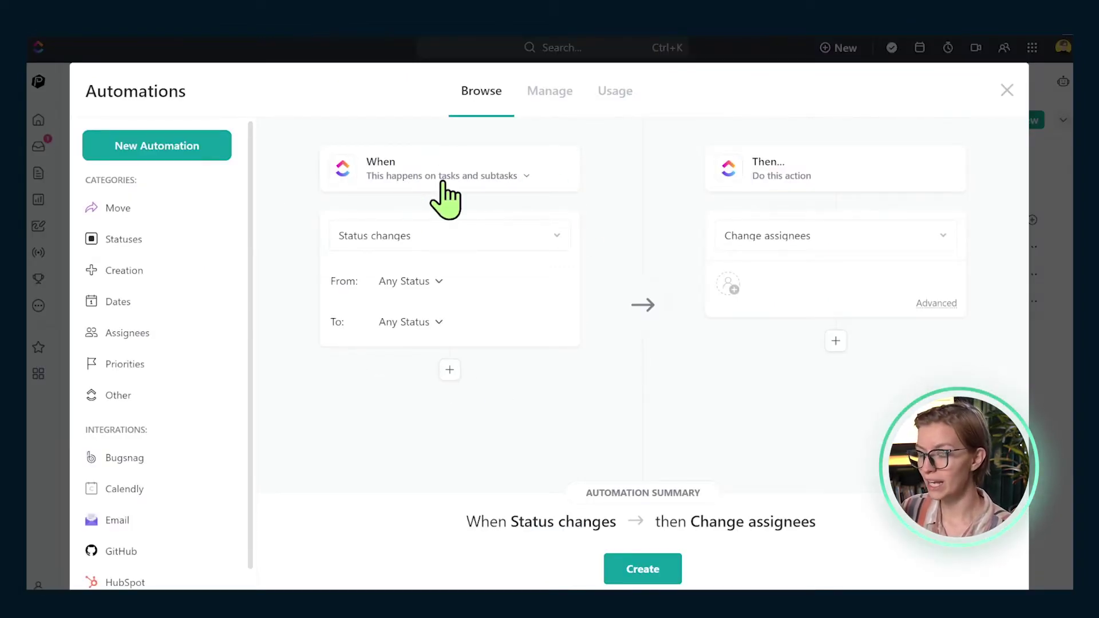
left_click(482, 245)
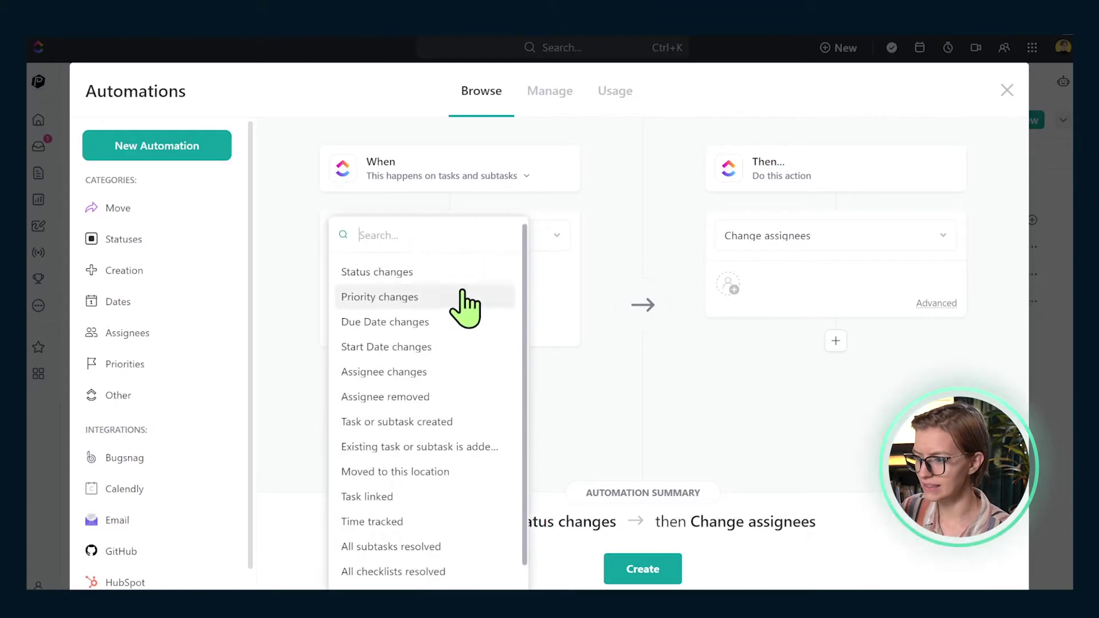
scroll(468, 378, "down", 1)
type("un")
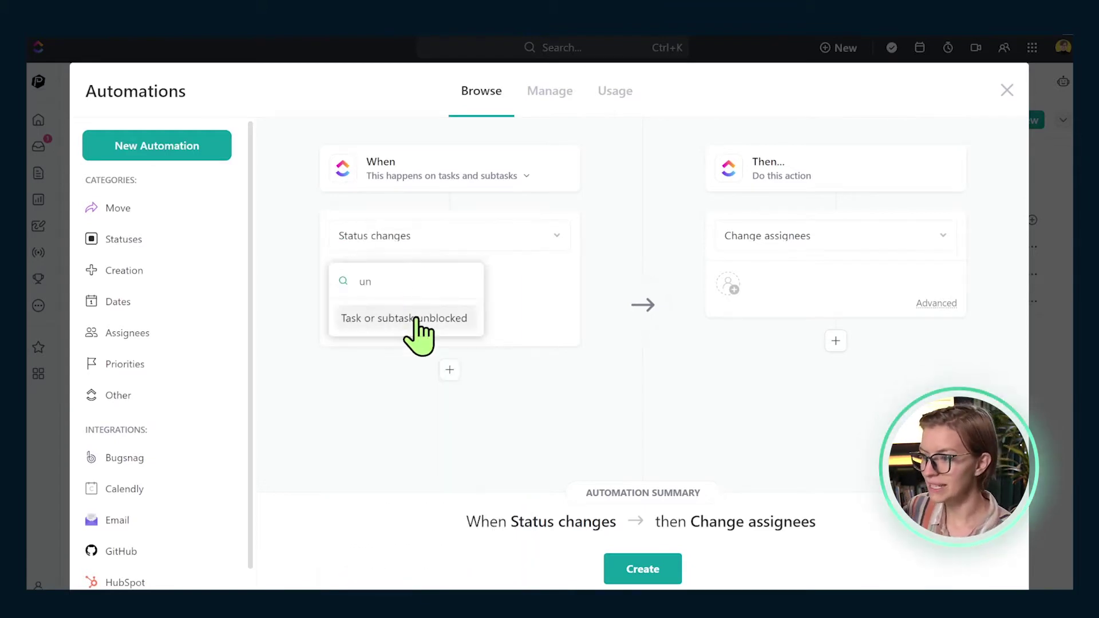
left_click(419, 335)
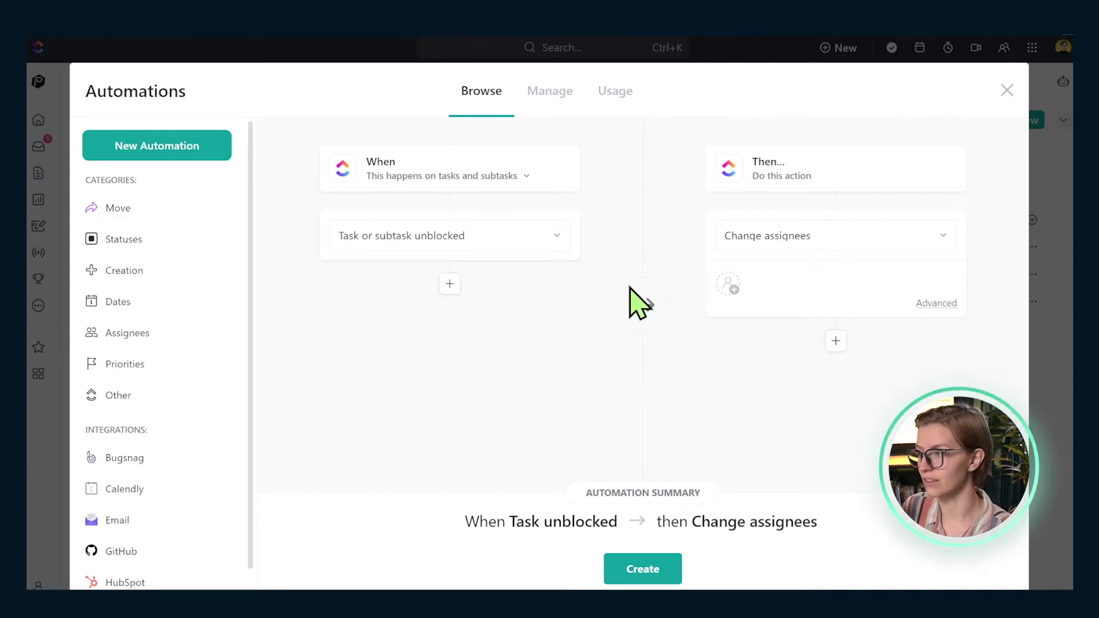
left_click(726, 296)
left_click(765, 399)
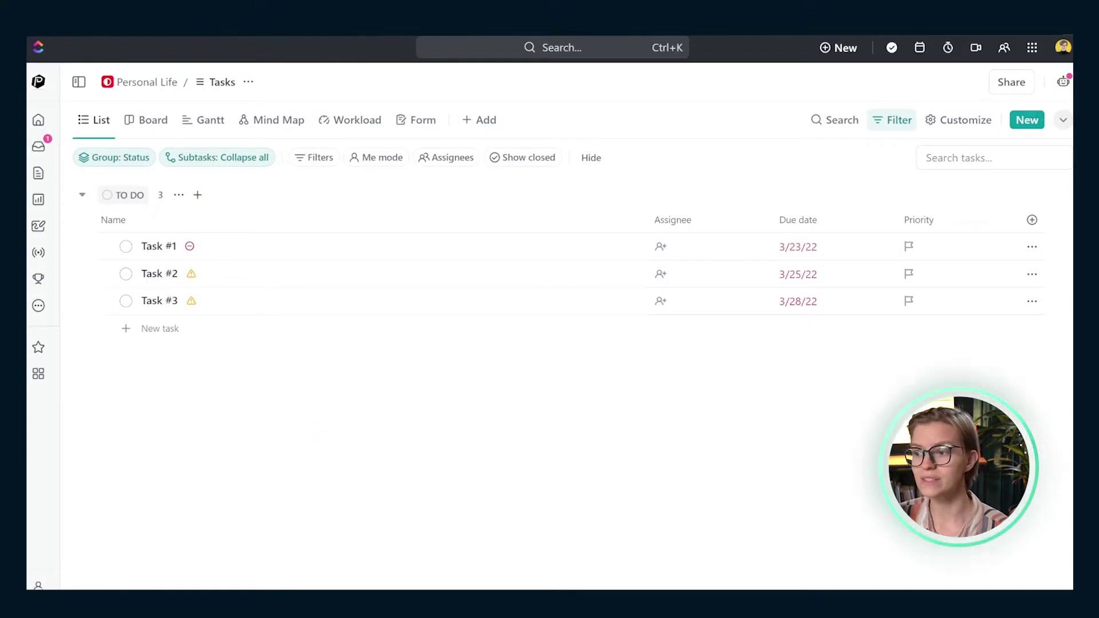
mouse_move(159, 247)
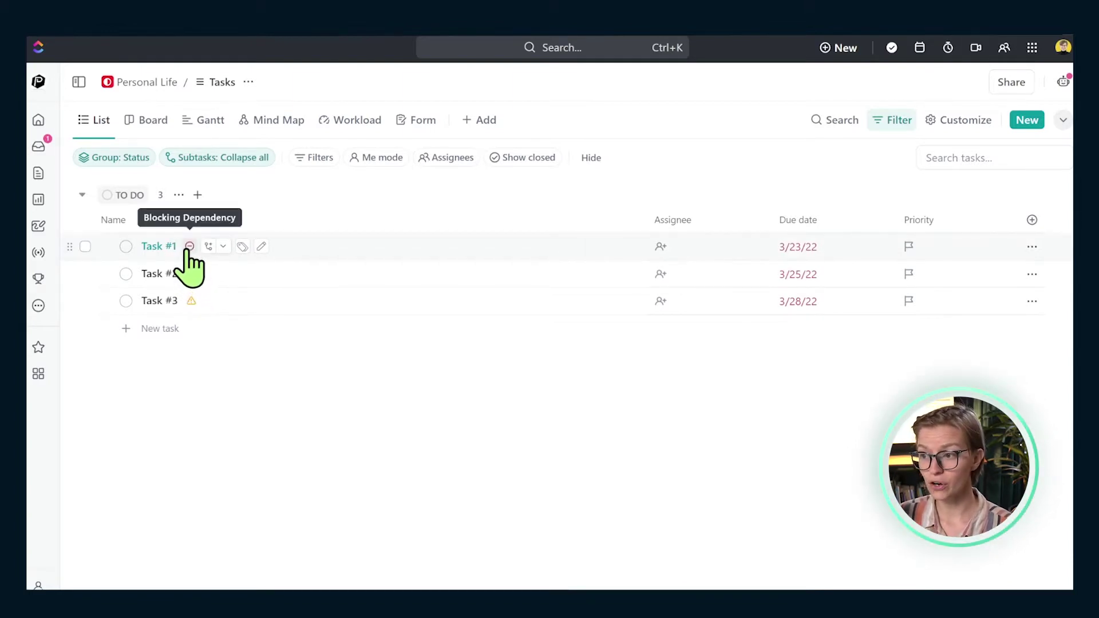
Review Task #1's dependencies, then set Task #1's status to Closed
left_click(190, 247)
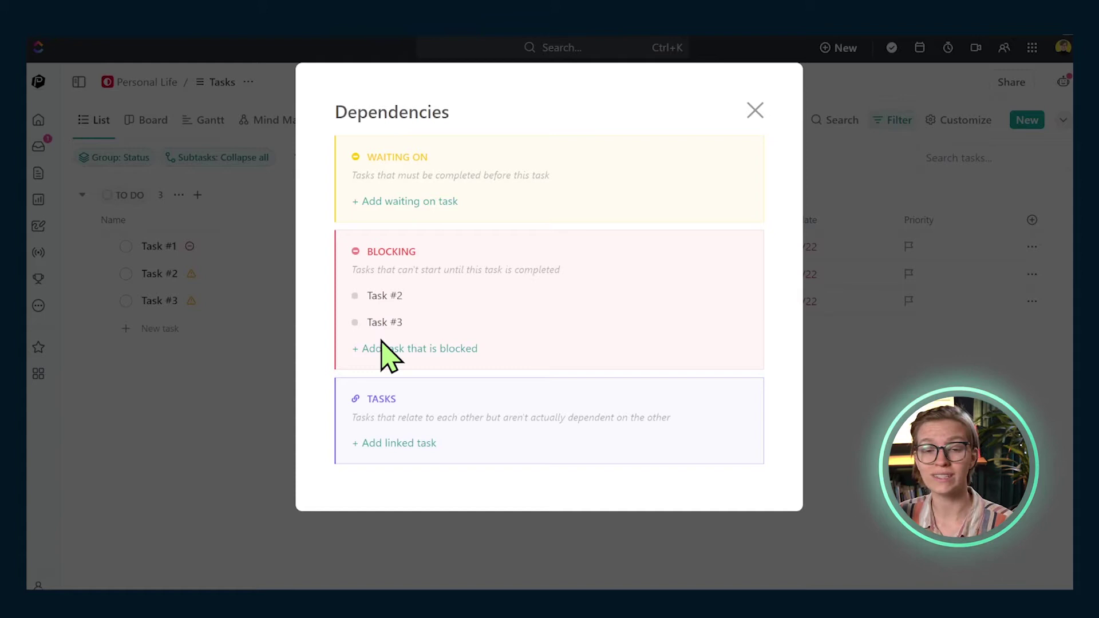
left_click(177, 387)
mouse_move(159, 274)
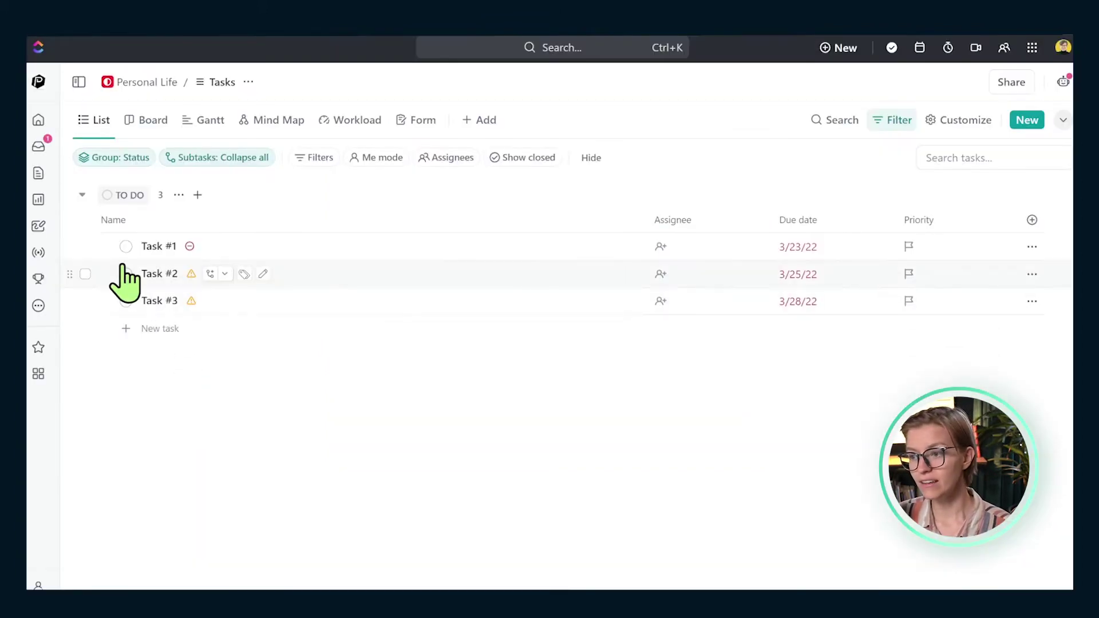
left_click(126, 246)
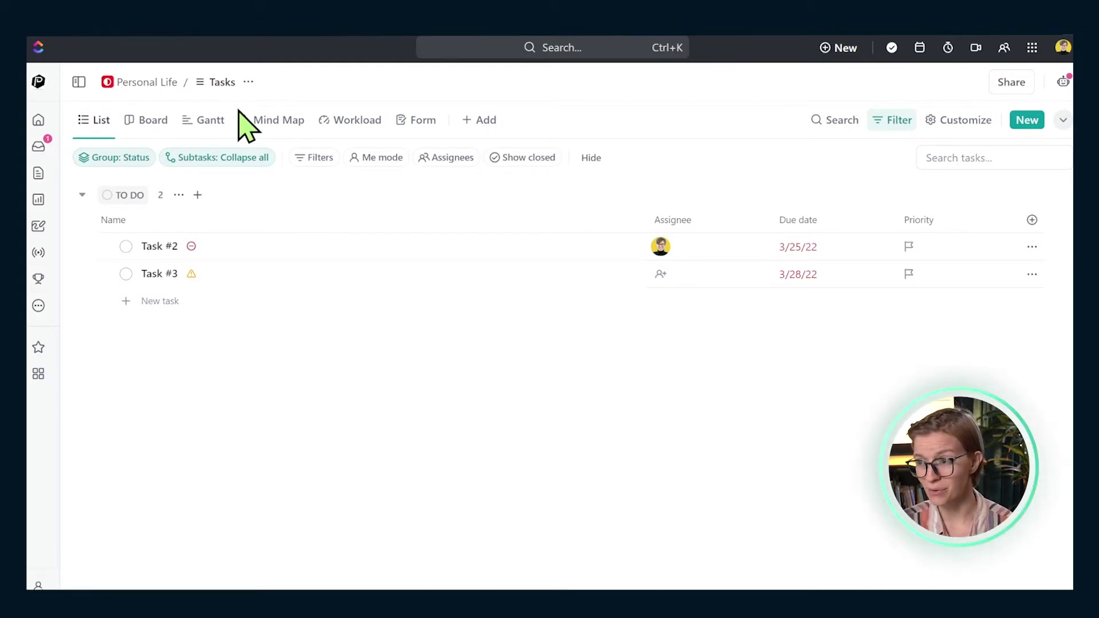
In Gantt, stretch Task #3 across several days and move Task #2 later
left_click(211, 122)
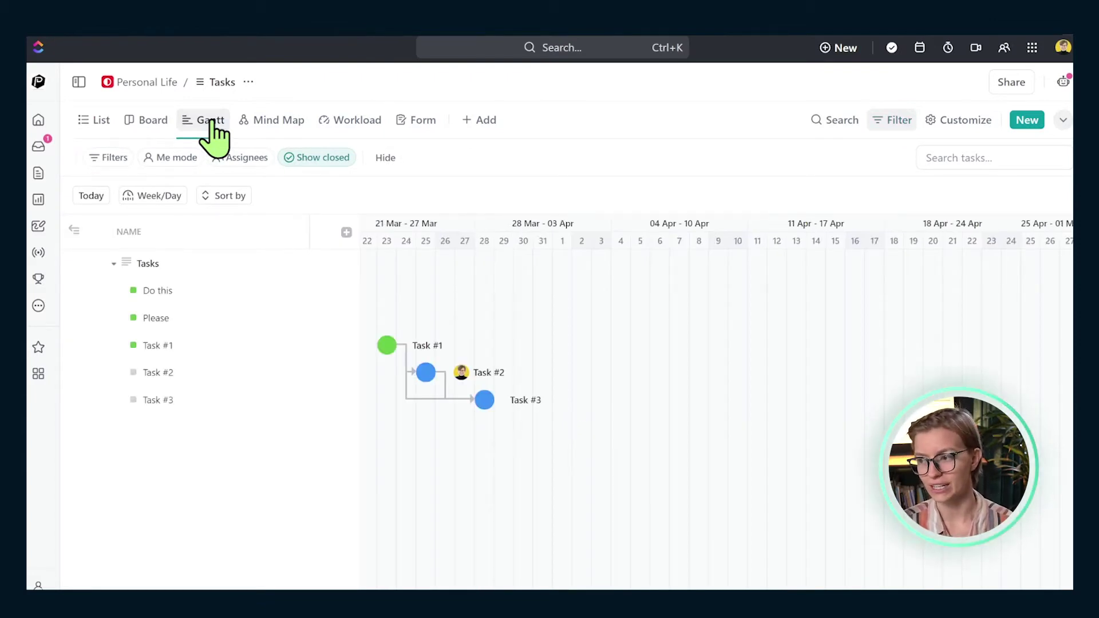
left_click(347, 234)
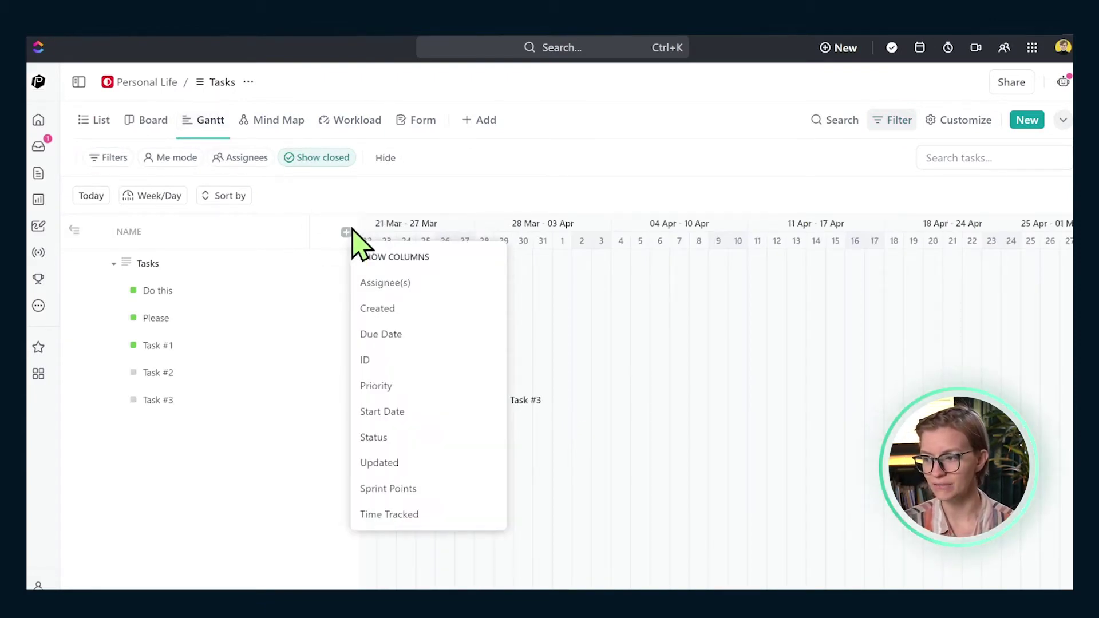
left_click(263, 437)
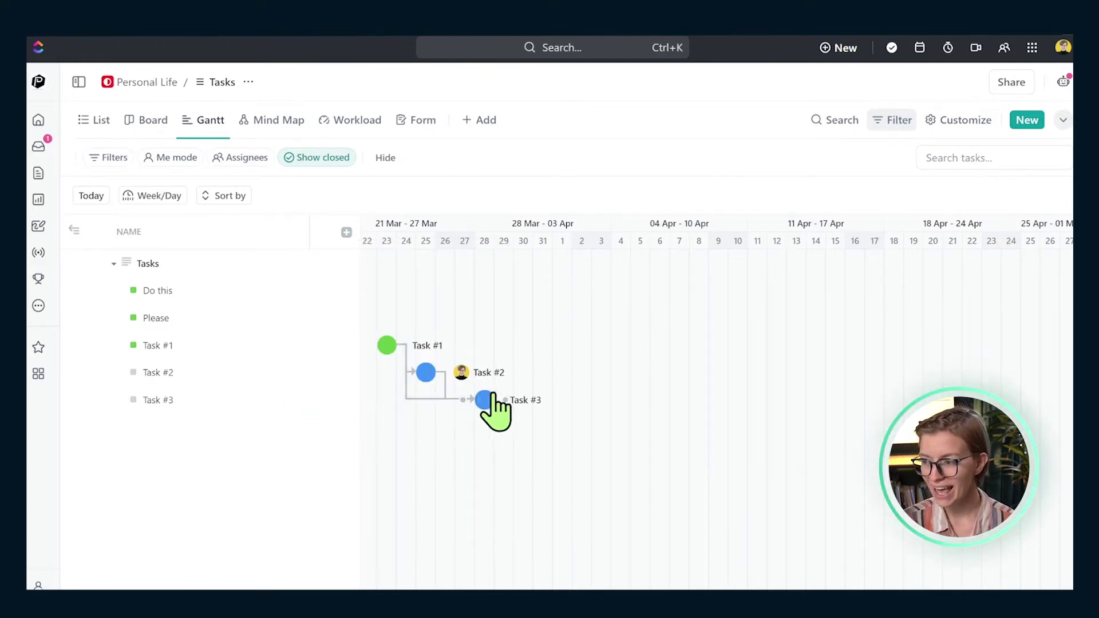
mouse_move(492, 399)
left_mouse_down()
mouse_move(649, 416)
mouse_move(706, 398)
left_mouse_up()
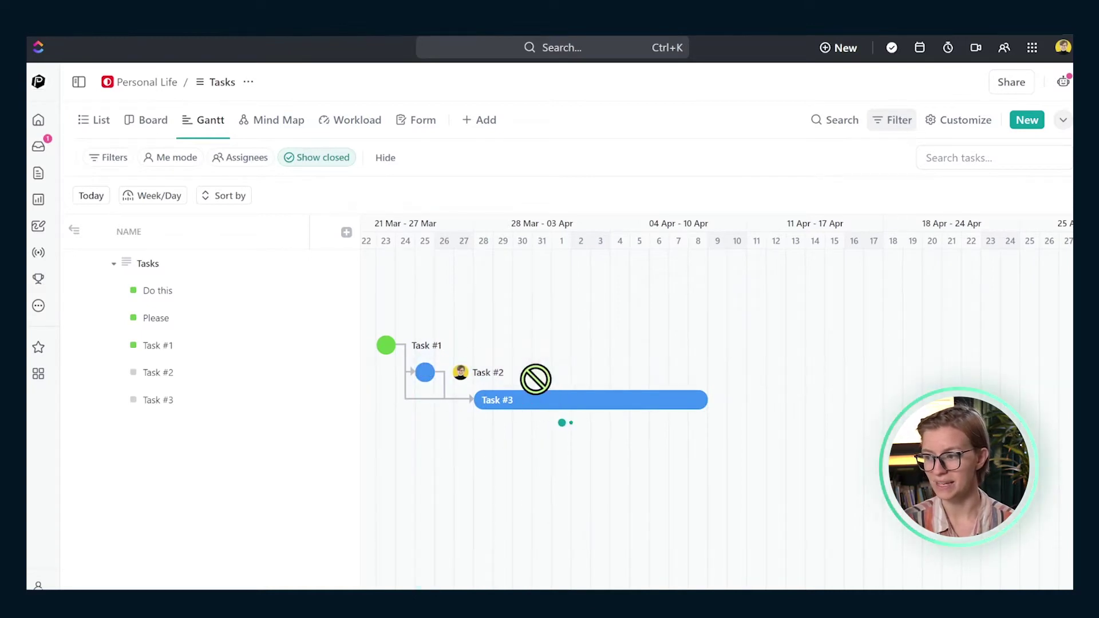
left_click_drag(485, 376, 582, 374)
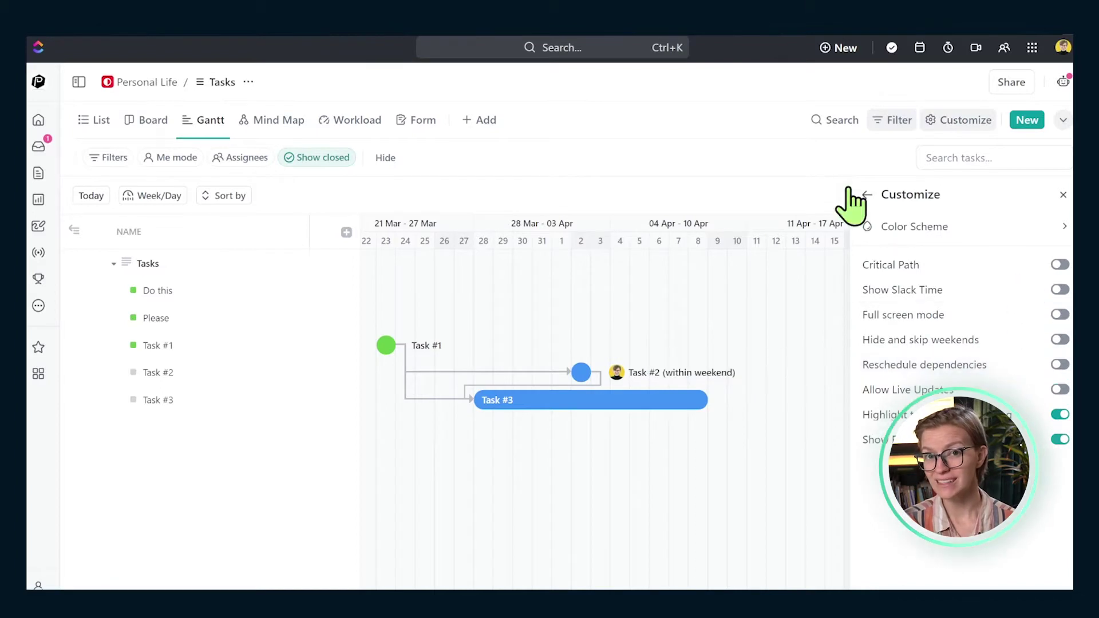
Enable Reschedule dependencies, save the view, and push Tasks #2 and #3 to 4/4/22 and 4/22/22
left_click(1061, 365)
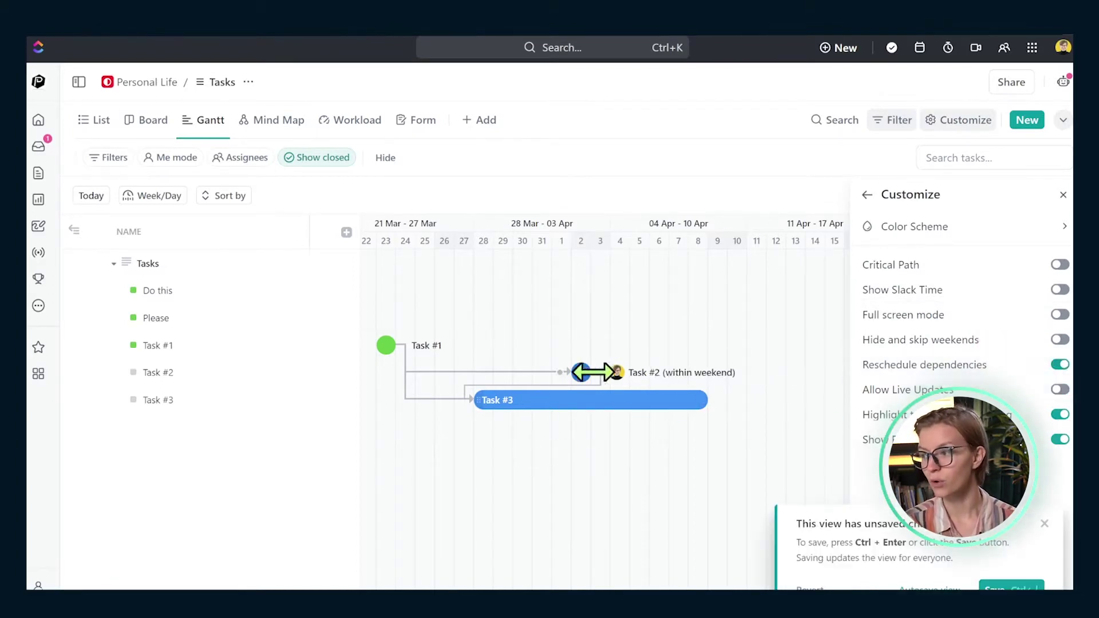
key("ctrl+Return")
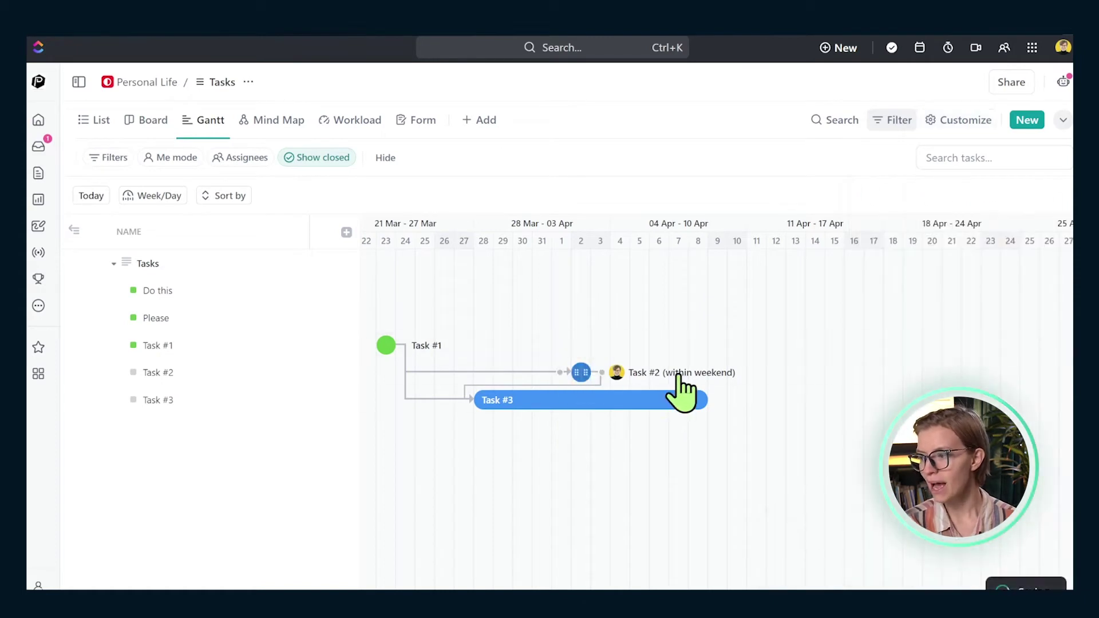
mouse_move(617, 373)
left_mouse_down()
mouse_move(604, 372)
mouse_move(653, 373)
left_mouse_up()
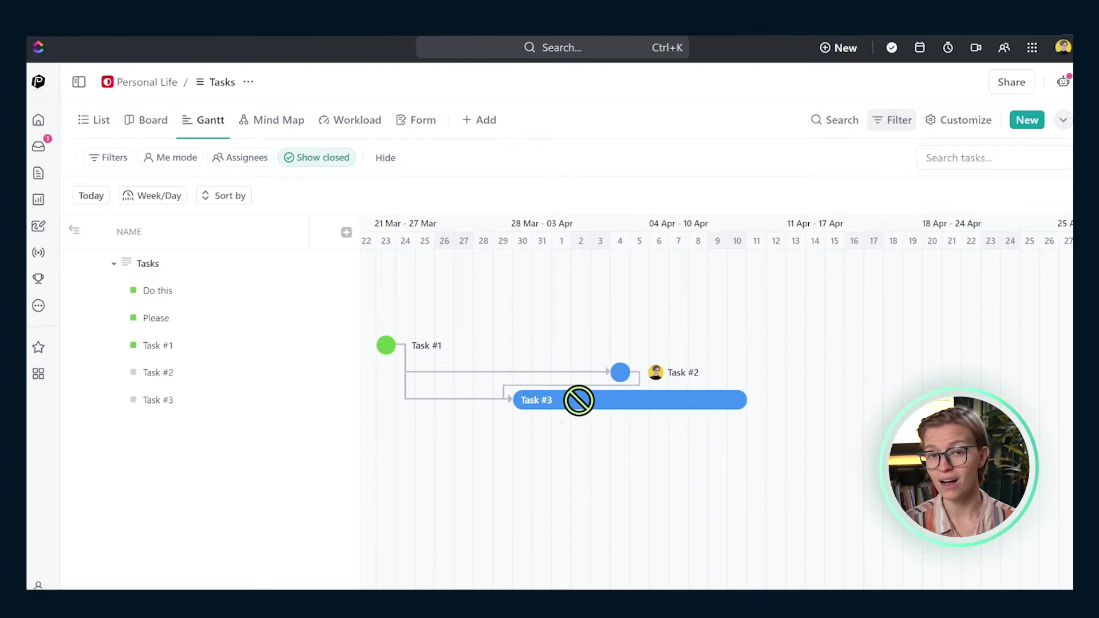
left_click_drag(555, 402, 747, 411)
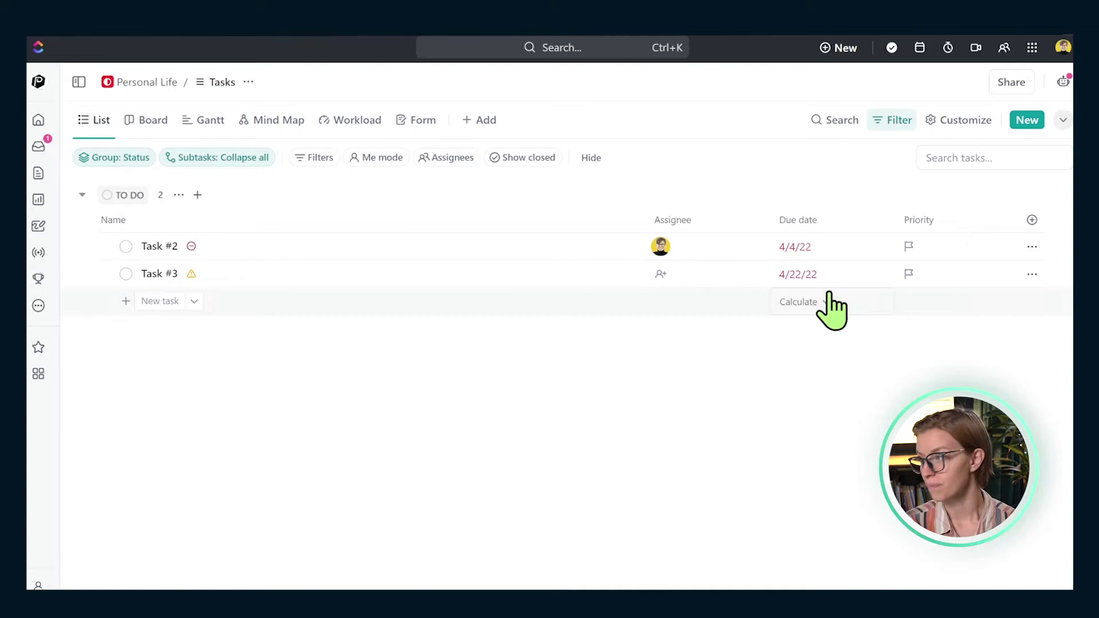
left_click(1033, 220)
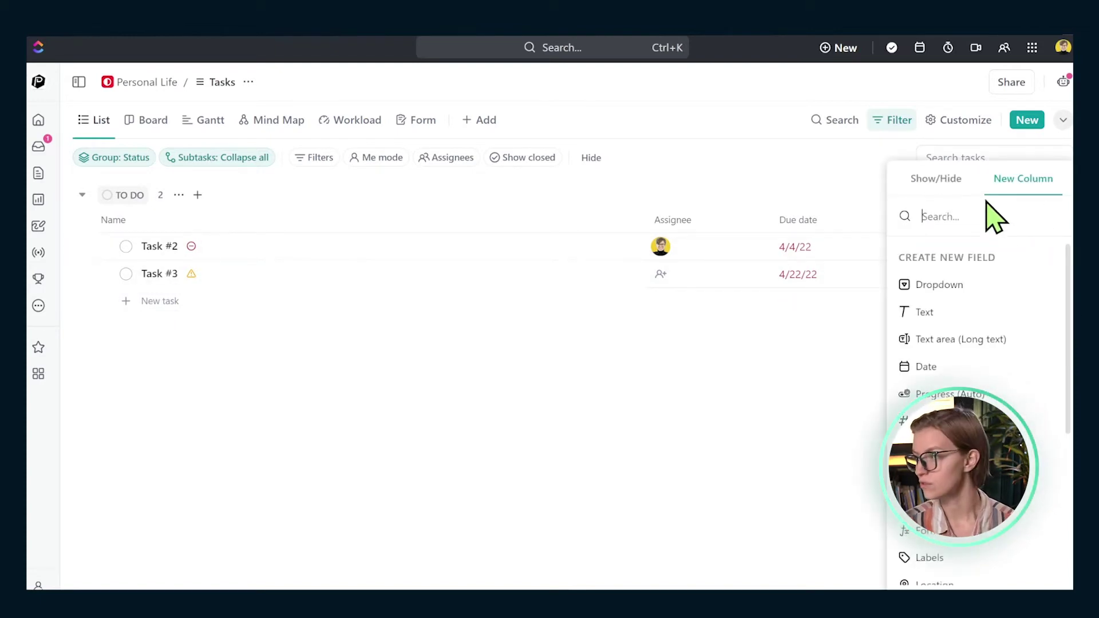
Show the Dependencies field as a column in the Tasks list
left_click(945, 184)
type("de")
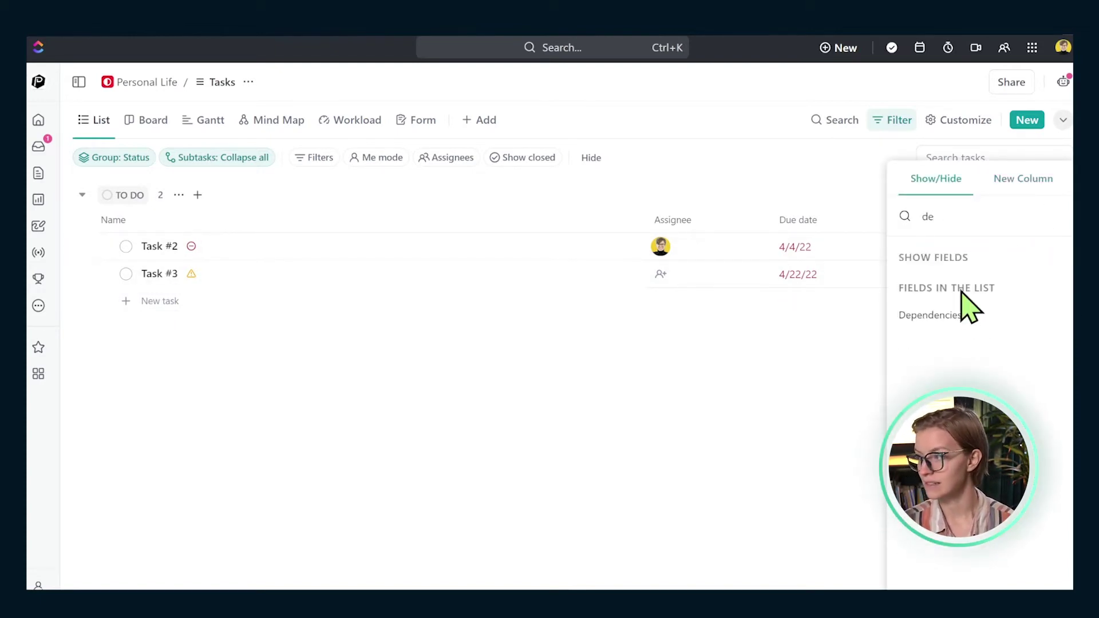
left_click(964, 314)
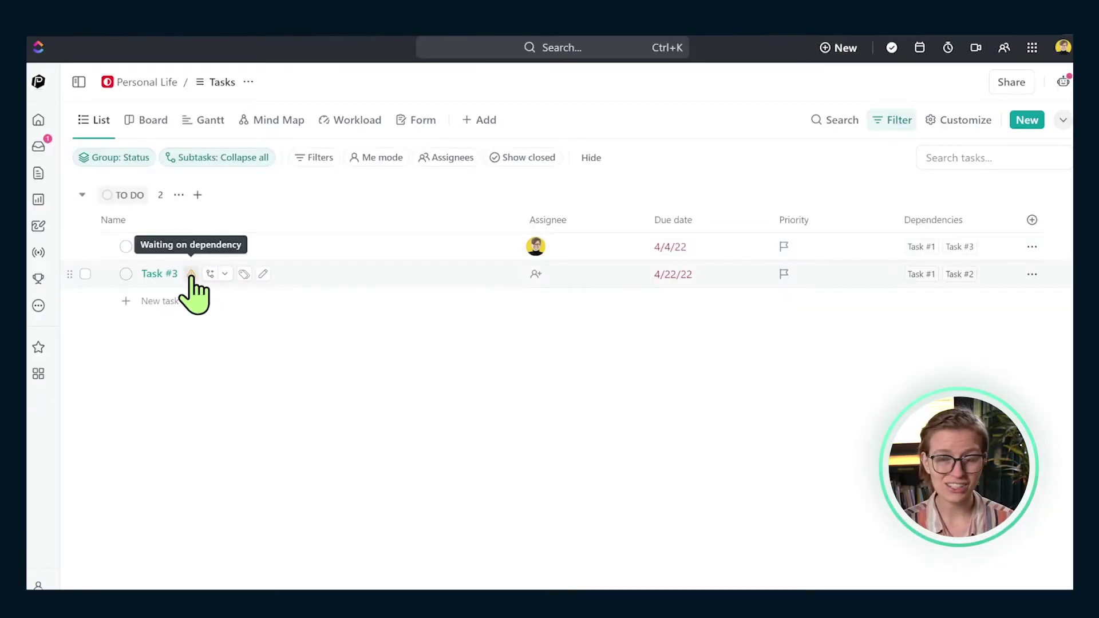
left_click(191, 274)
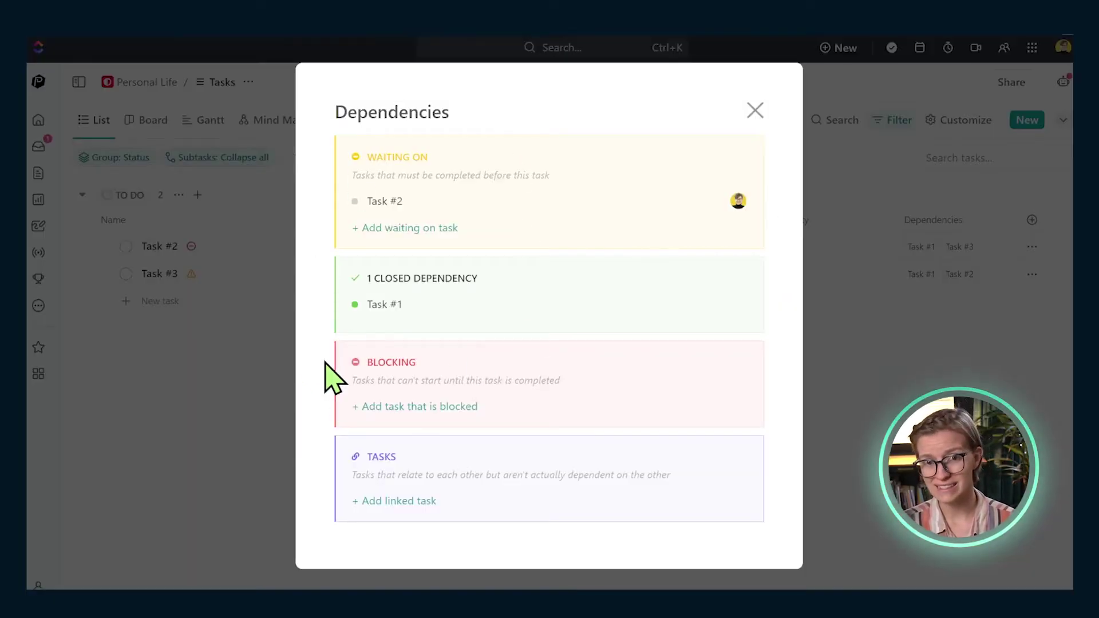
left_click(175, 361)
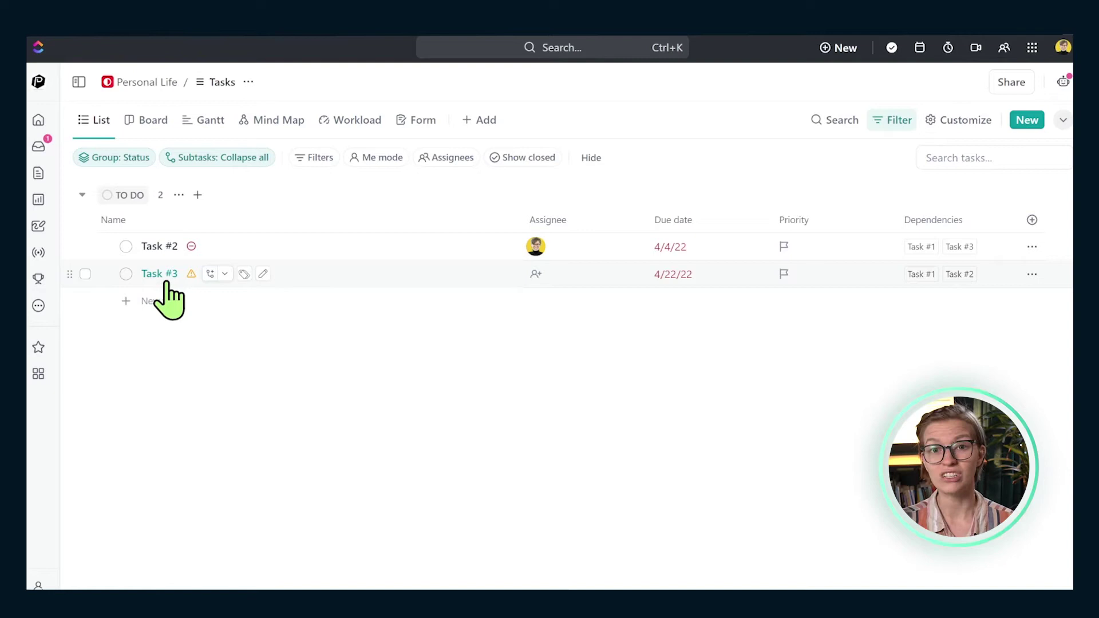
Duplicate Task #3, renaming the copy to Task #4
right_click(169, 284)
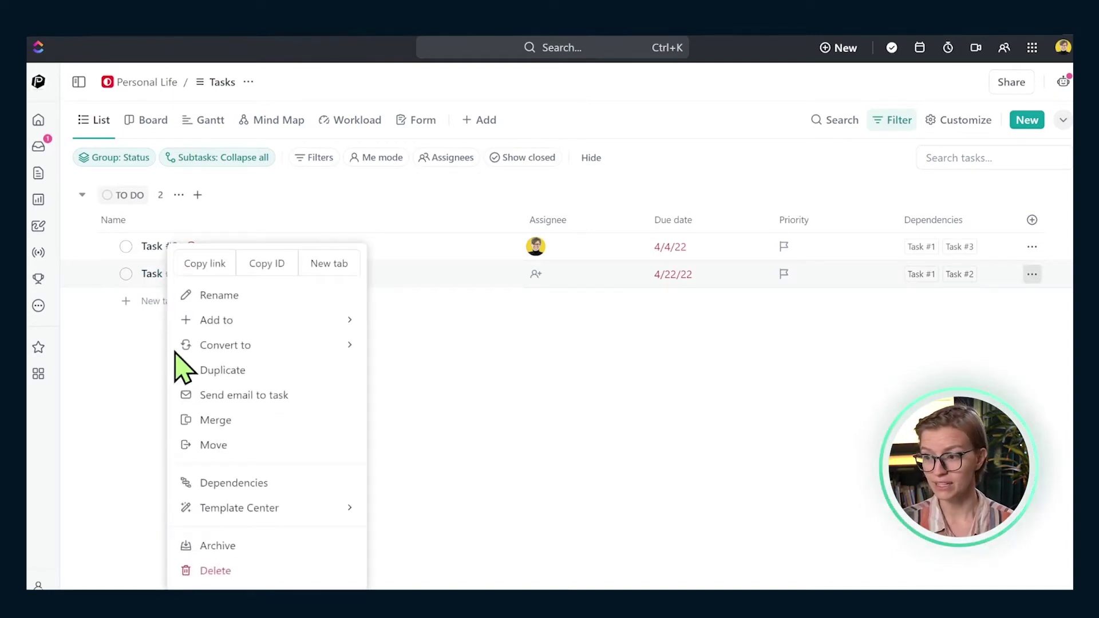
left_click(241, 372)
key("BackSpace")
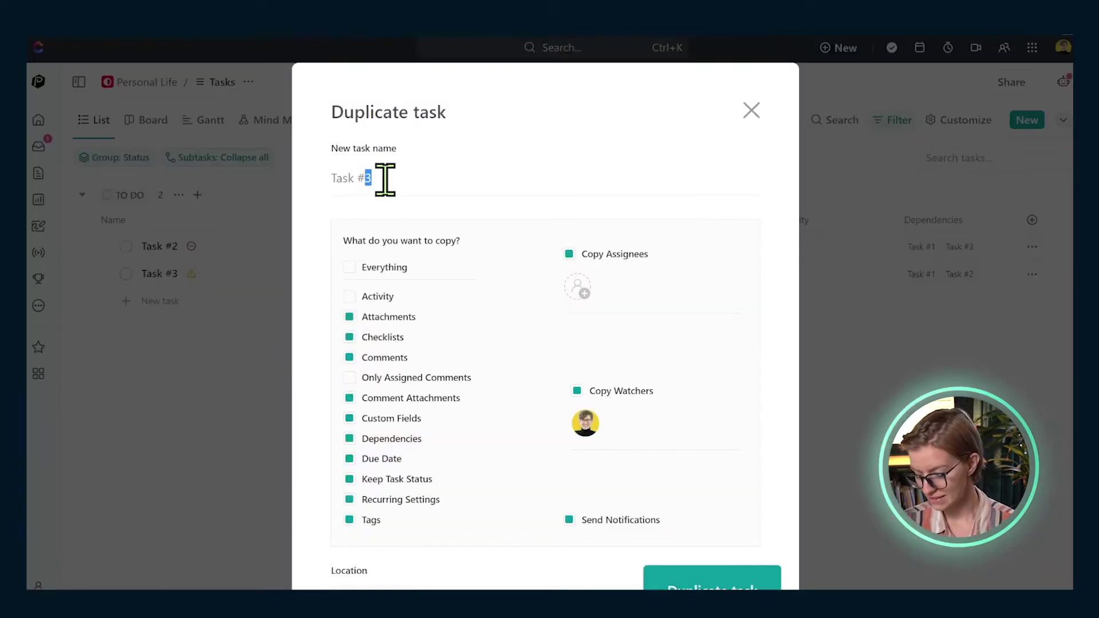
type("4")
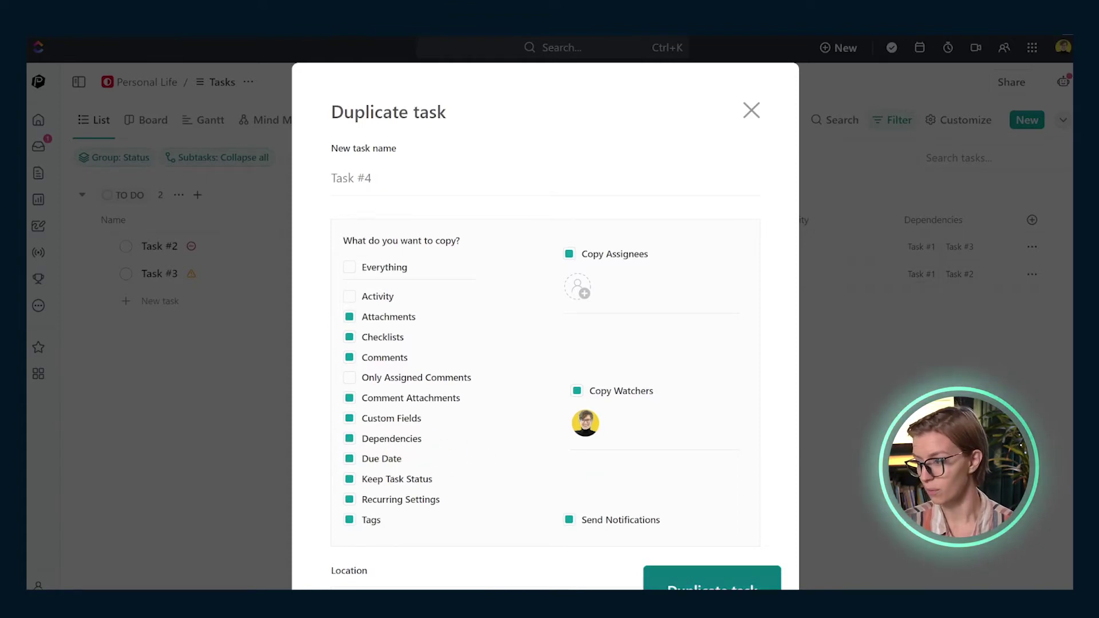
left_click(696, 581)
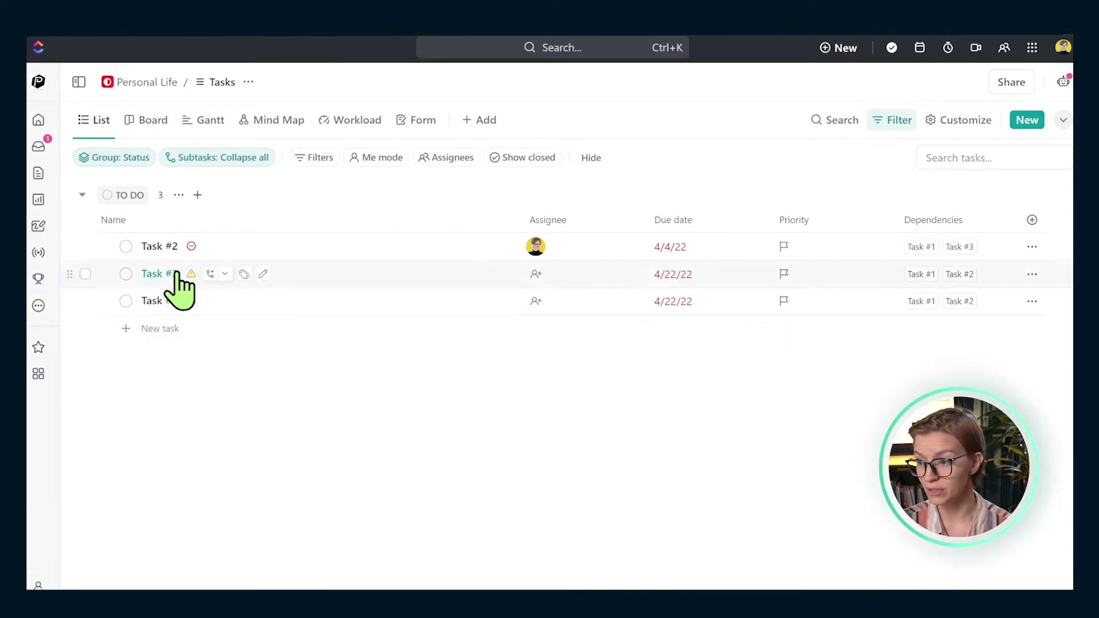
mouse_move(160, 301)
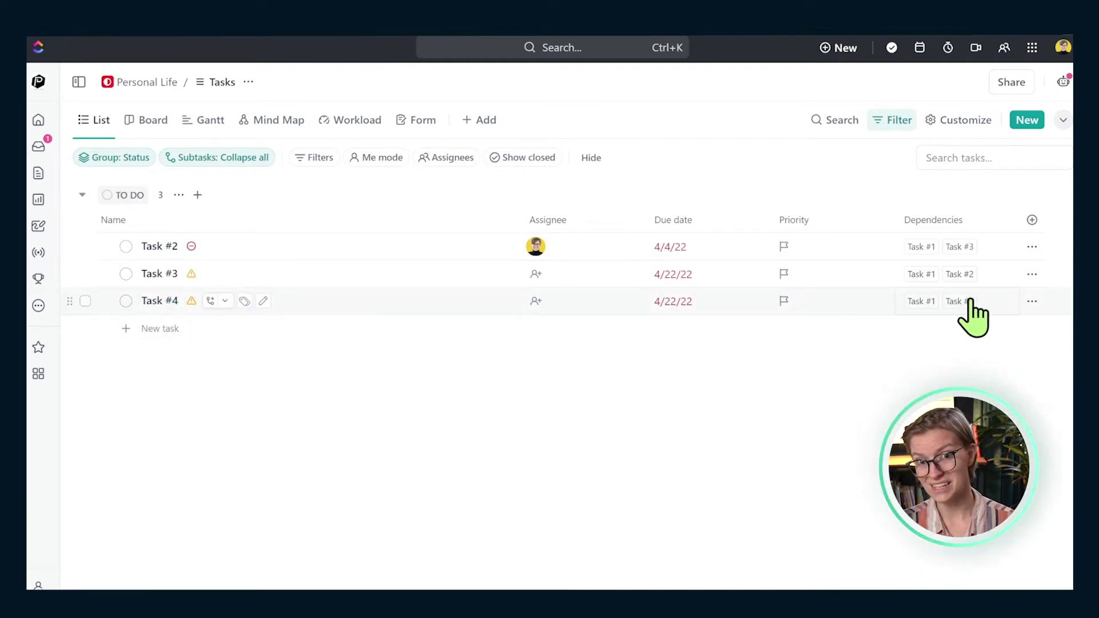
Open Task #4 to inspect its dates and relationships, then close it
left_click(194, 300)
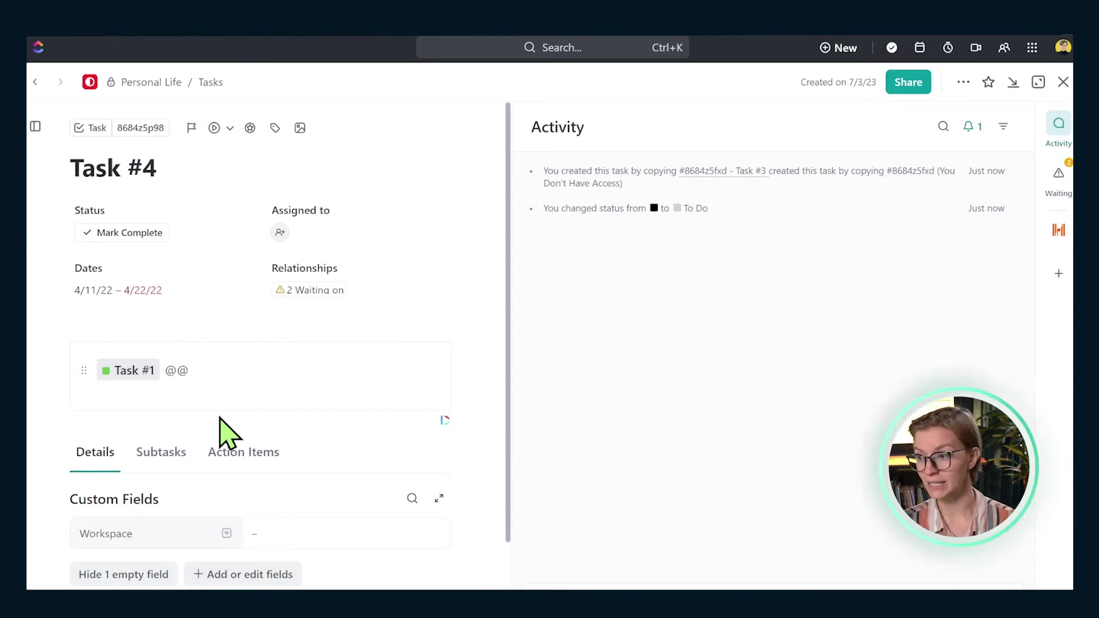
left_click(1064, 82)
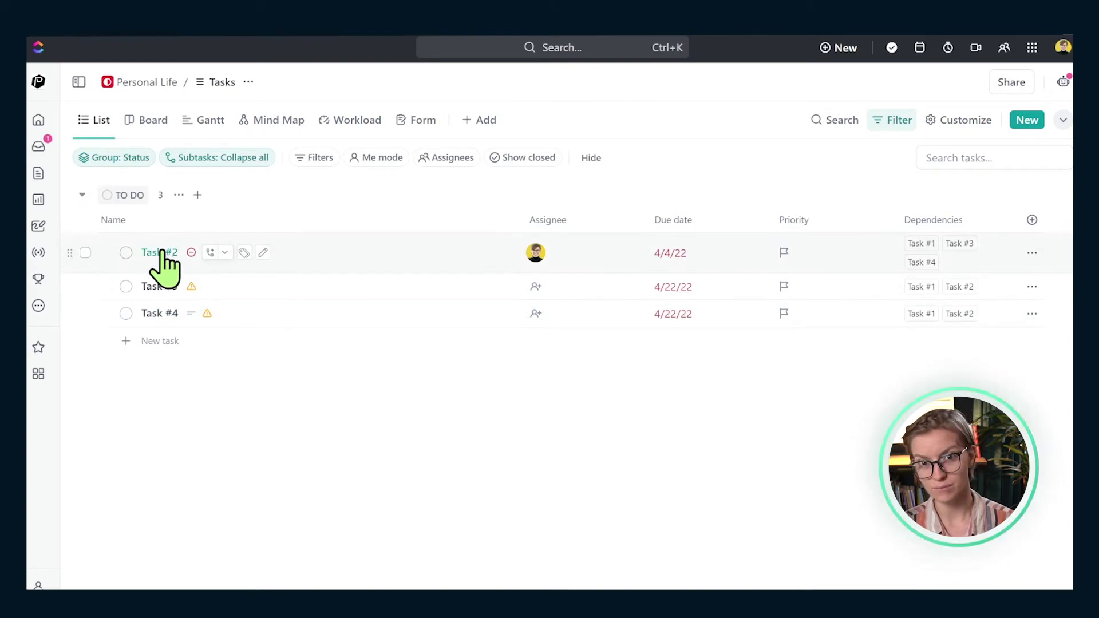
mouse_move(208, 313)
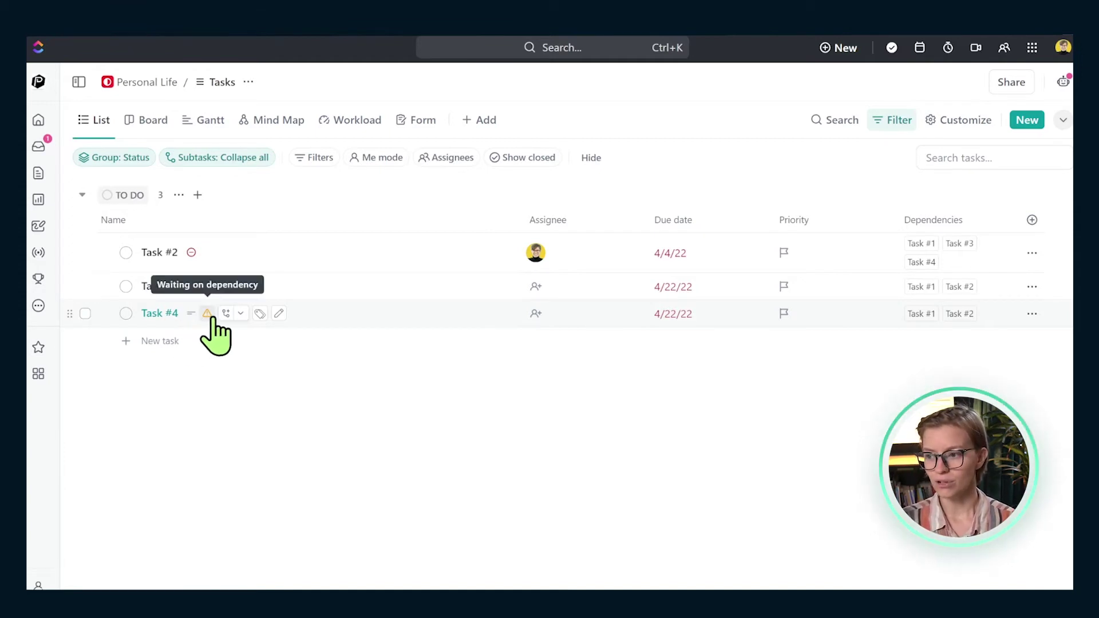
Make Task #4 wait on Task #3 in its dependencies, then reopen the spaces sidebar
left_click(207, 313)
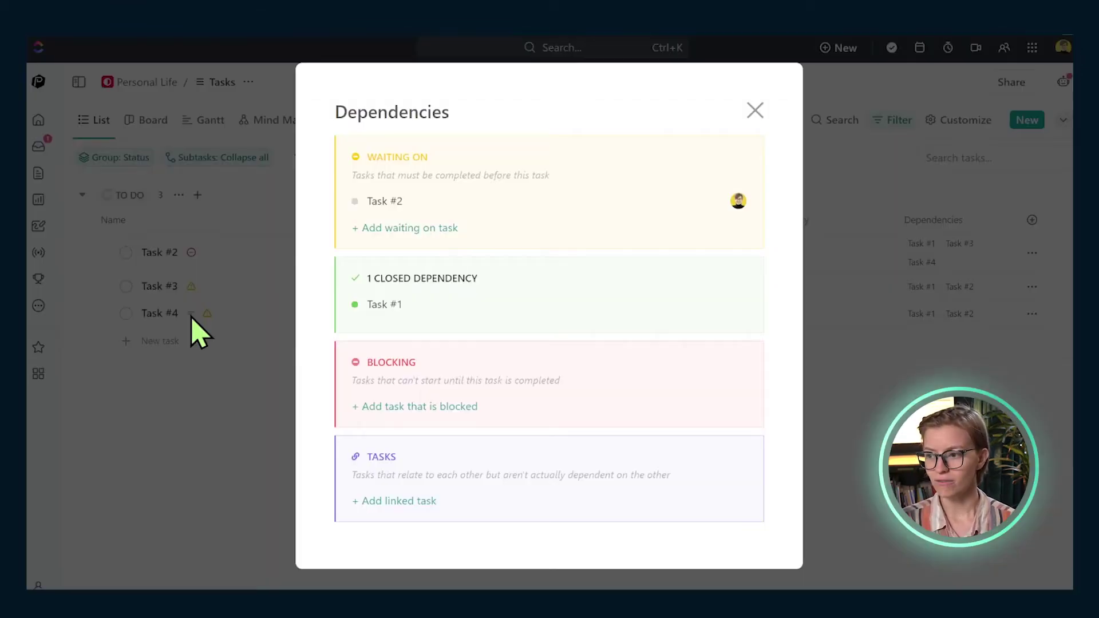
left_click(411, 227)
left_click(740, 256)
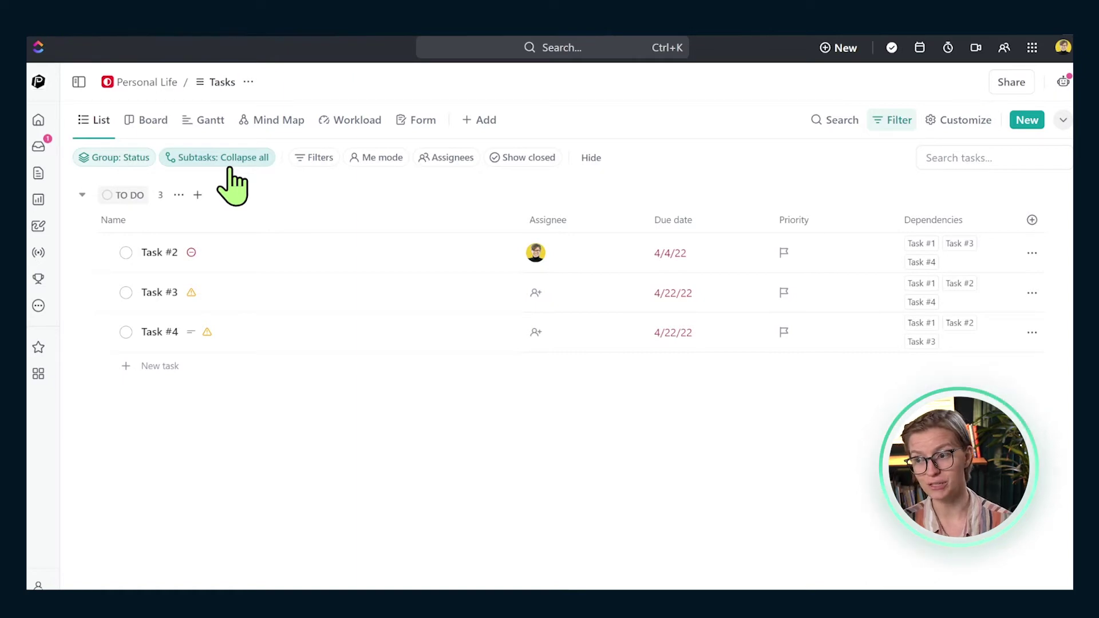
left_click(79, 82)
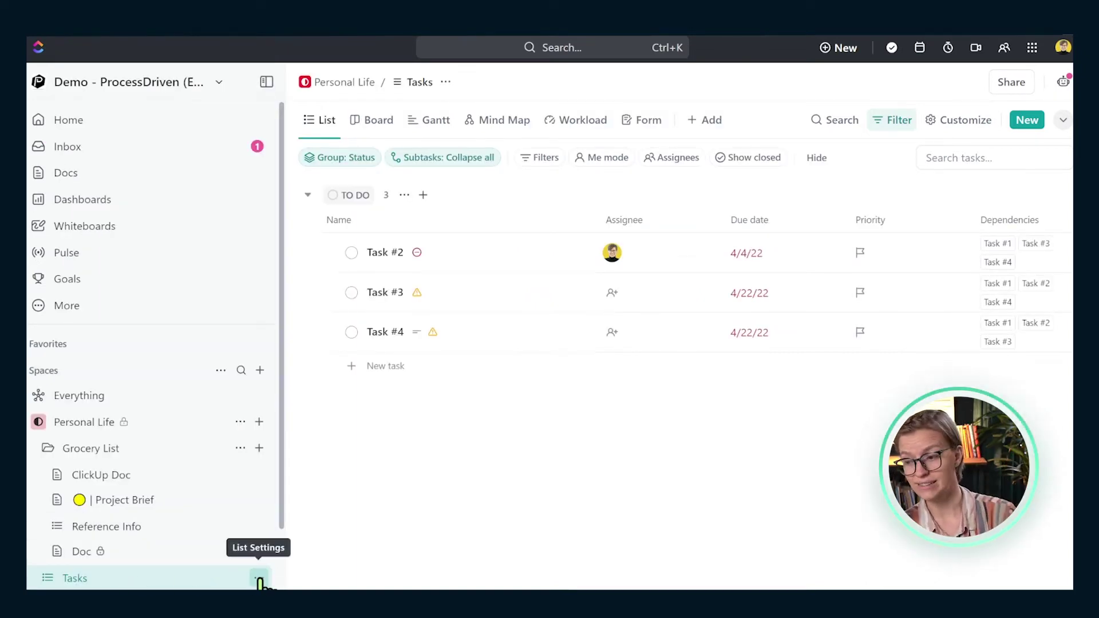
Duplicate the Tasks list with Copy everything to create Tasks (copy)
left_click(259, 581)
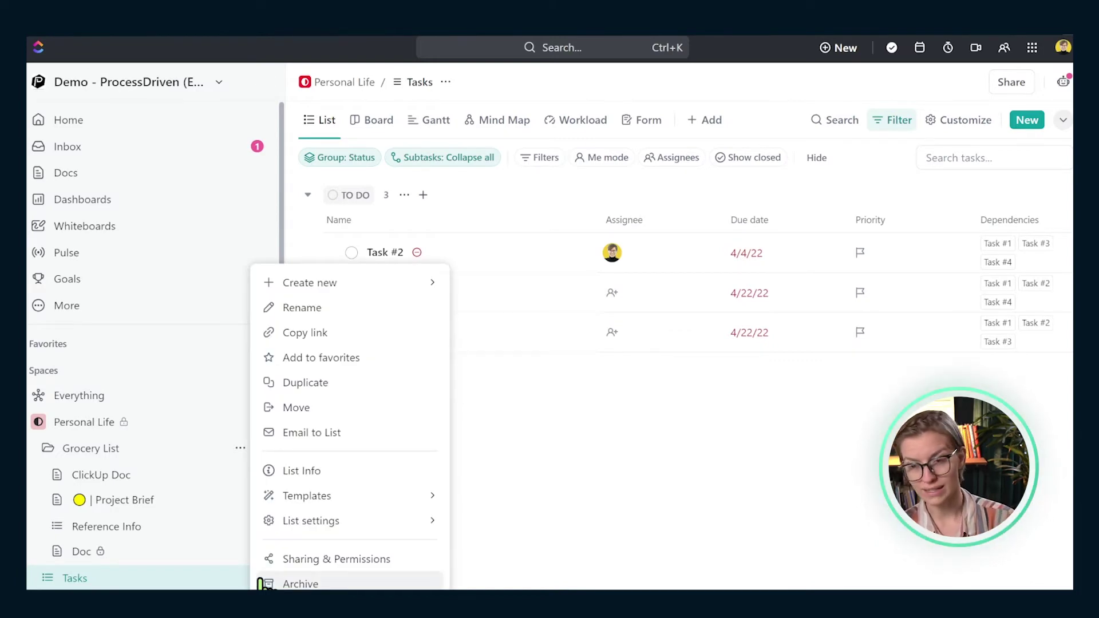
left_click(316, 387)
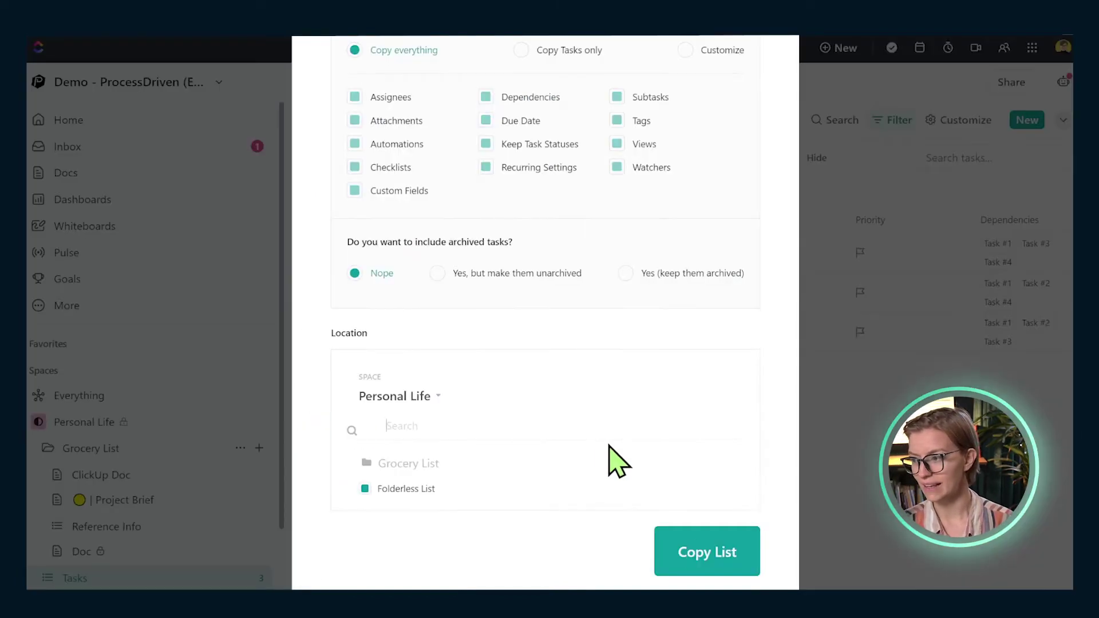
left_click(710, 565)
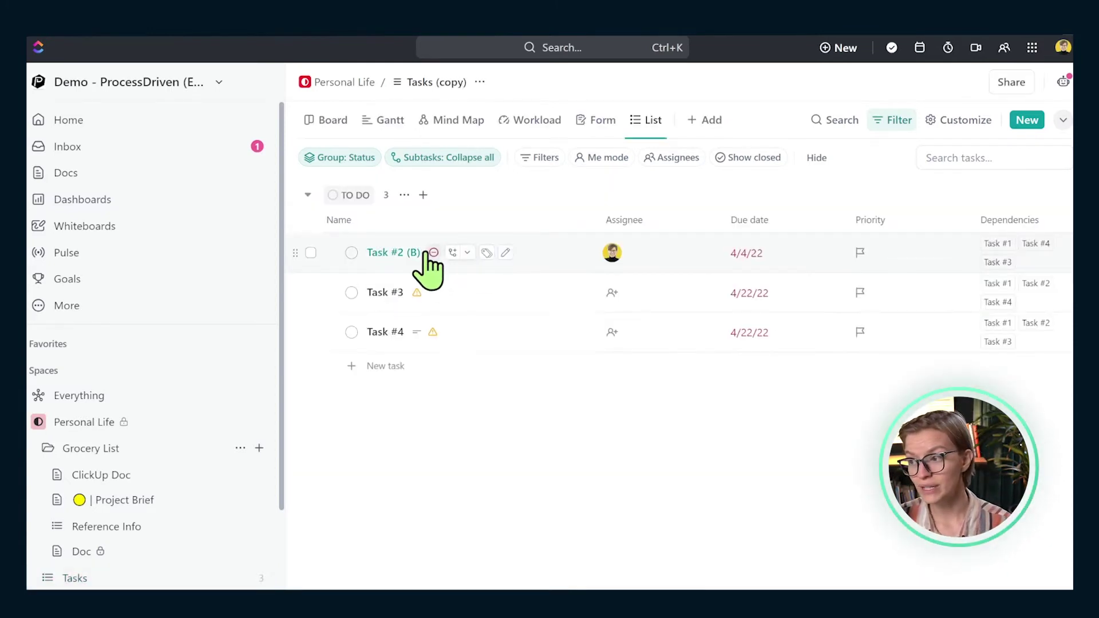
scroll(103, 369, "down", 3)
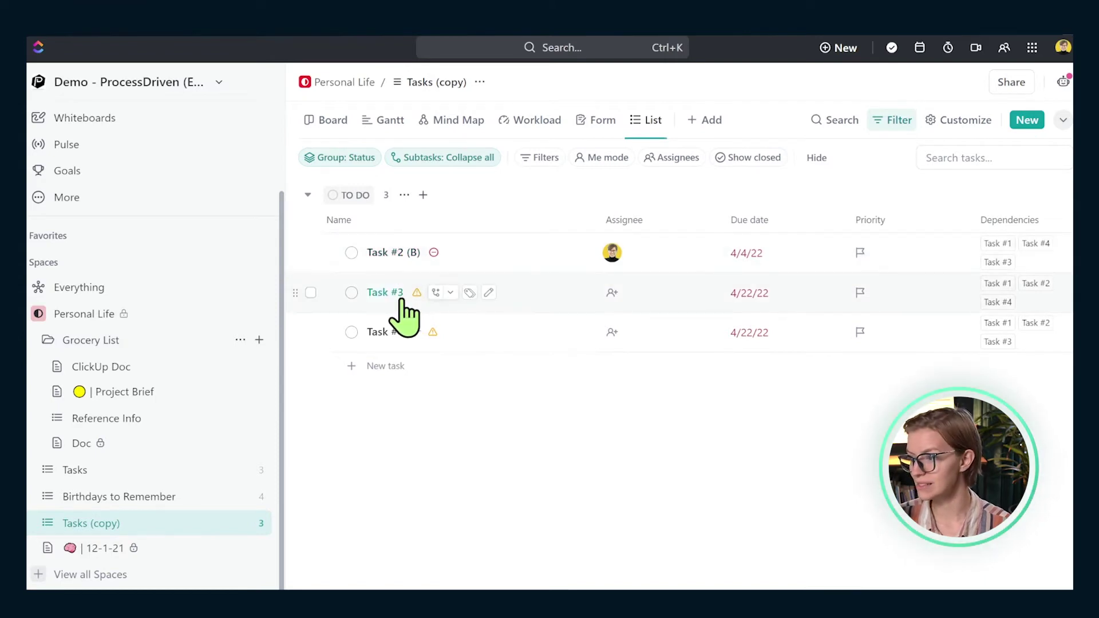
left_click(418, 293)
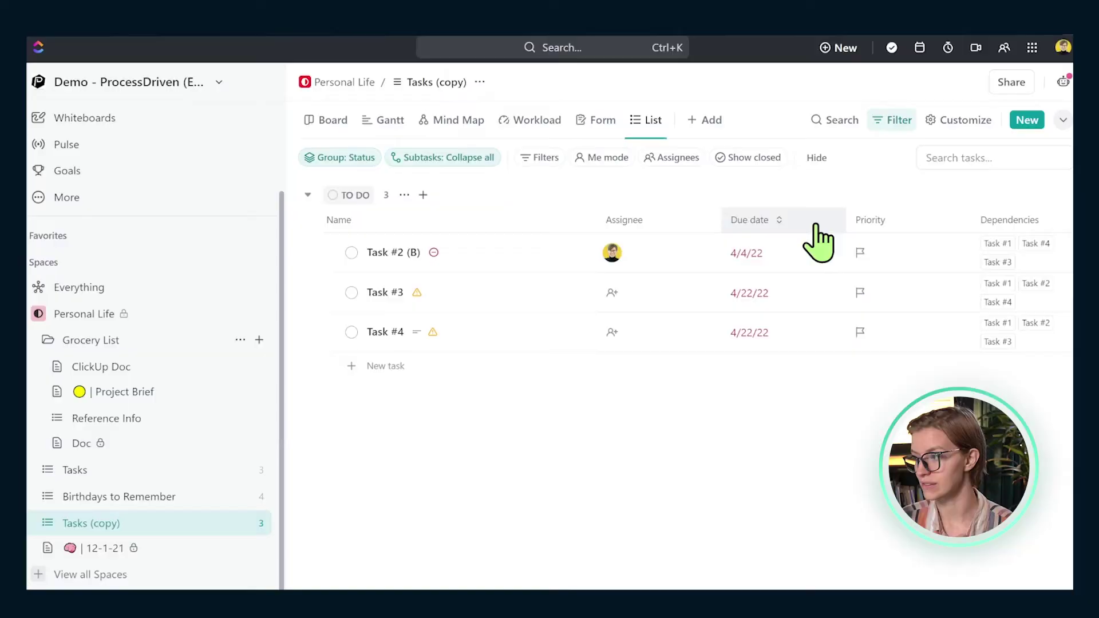
Set Task #2 (B)'s end date to April 5 so Tasks #3 and #4 move to 4/23/22
left_click(765, 256)
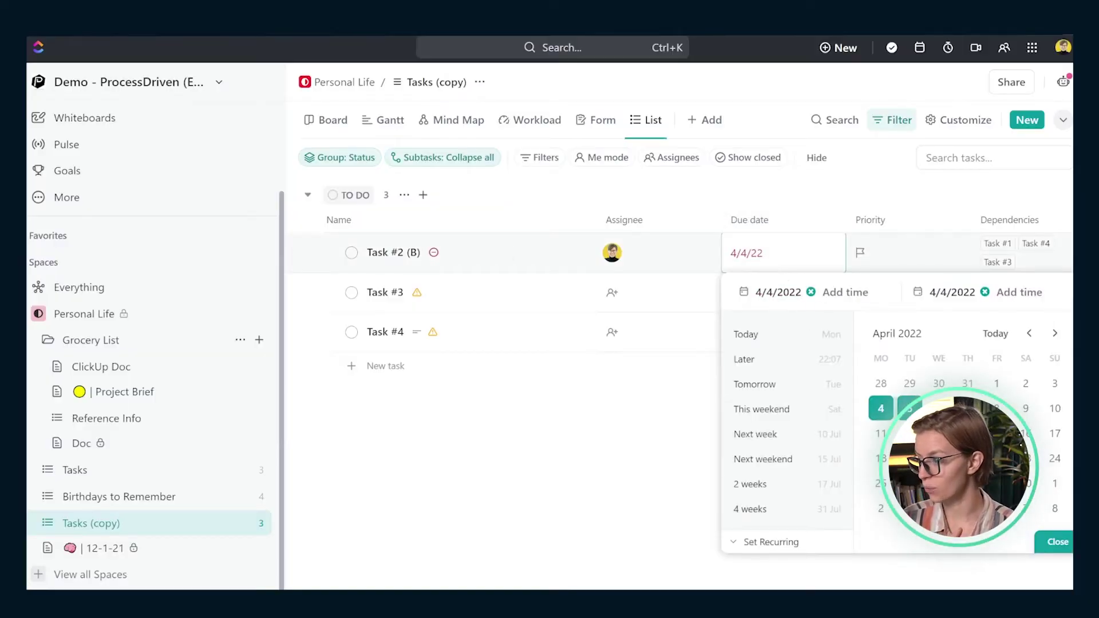
left_click(910, 409)
left_click(737, 268)
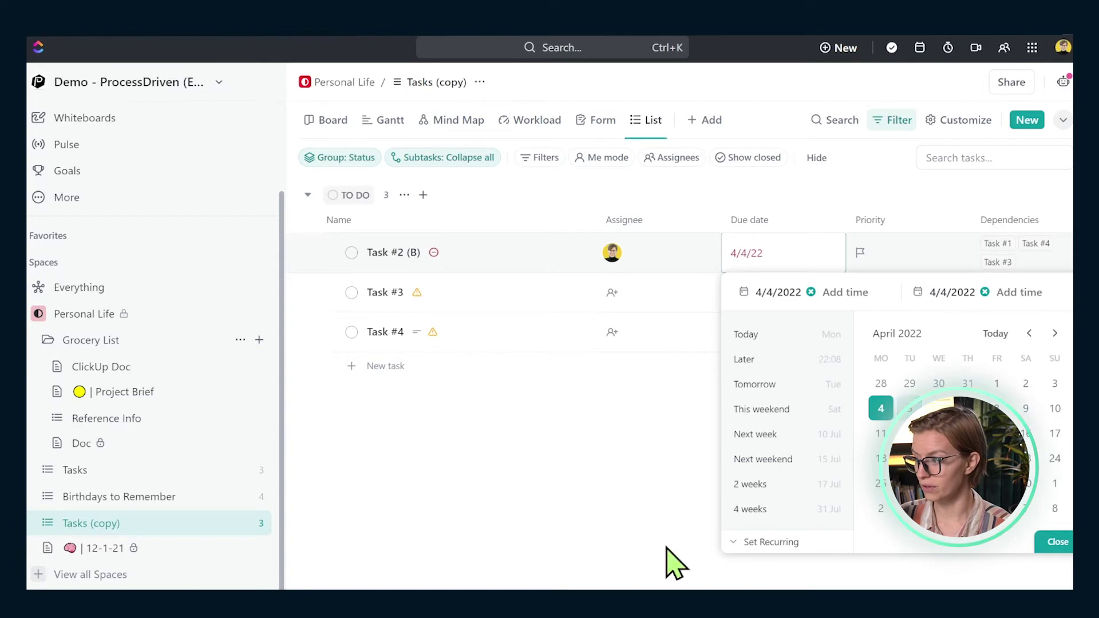
left_click(1055, 551)
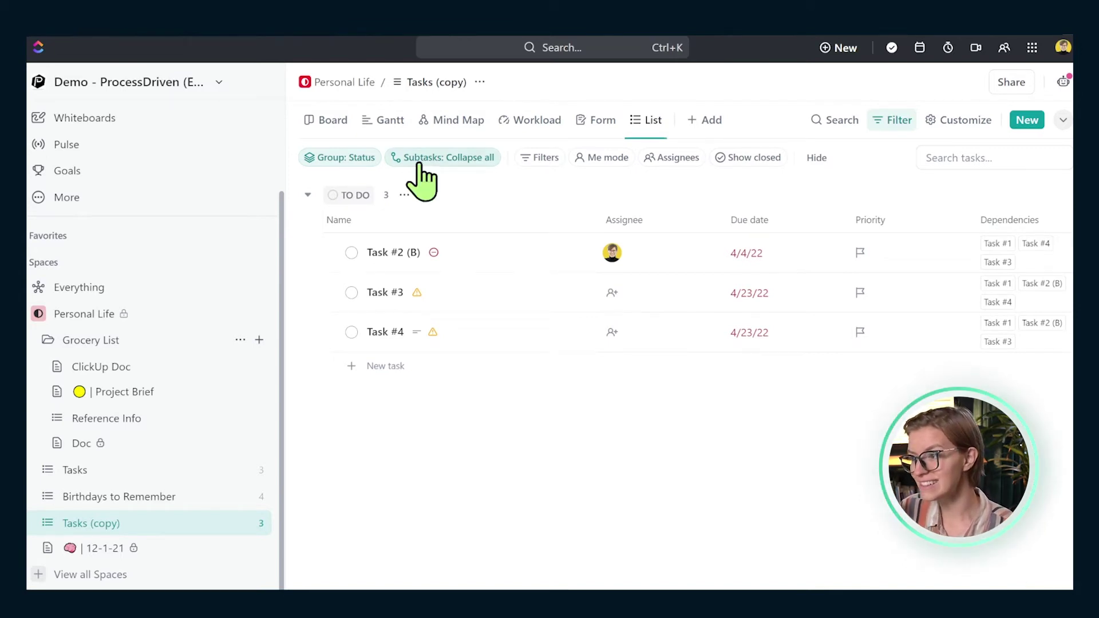
On the Gantt timeline, drag Task #2 (B)'s bar earlier into March, shifting Tasks #3 and #4
left_click(379, 127)
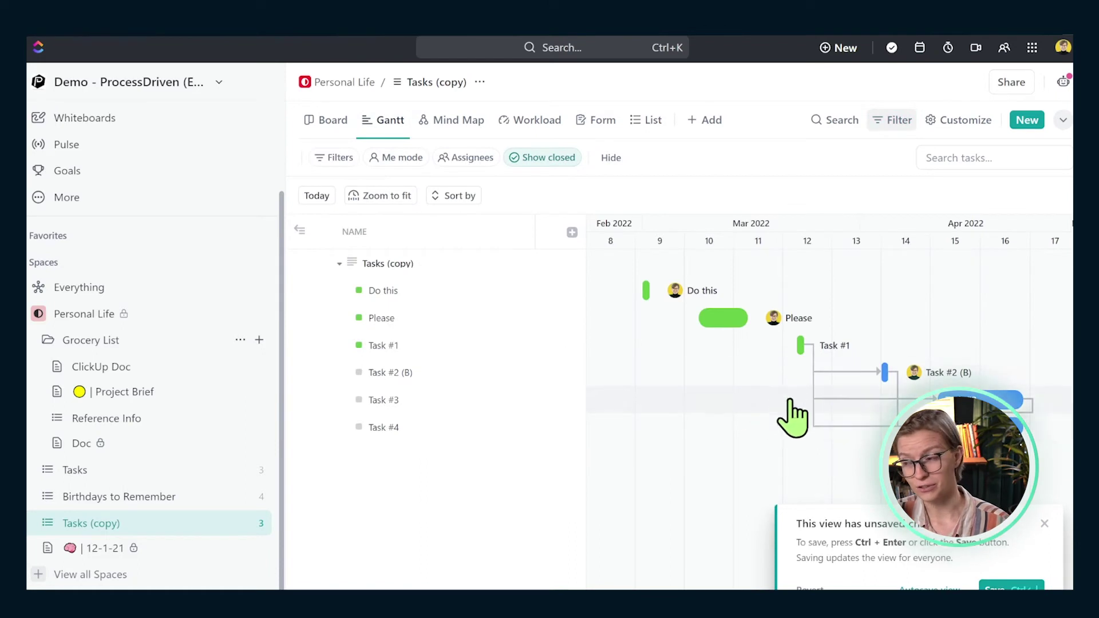
left_click_drag(935, 378, 891, 372)
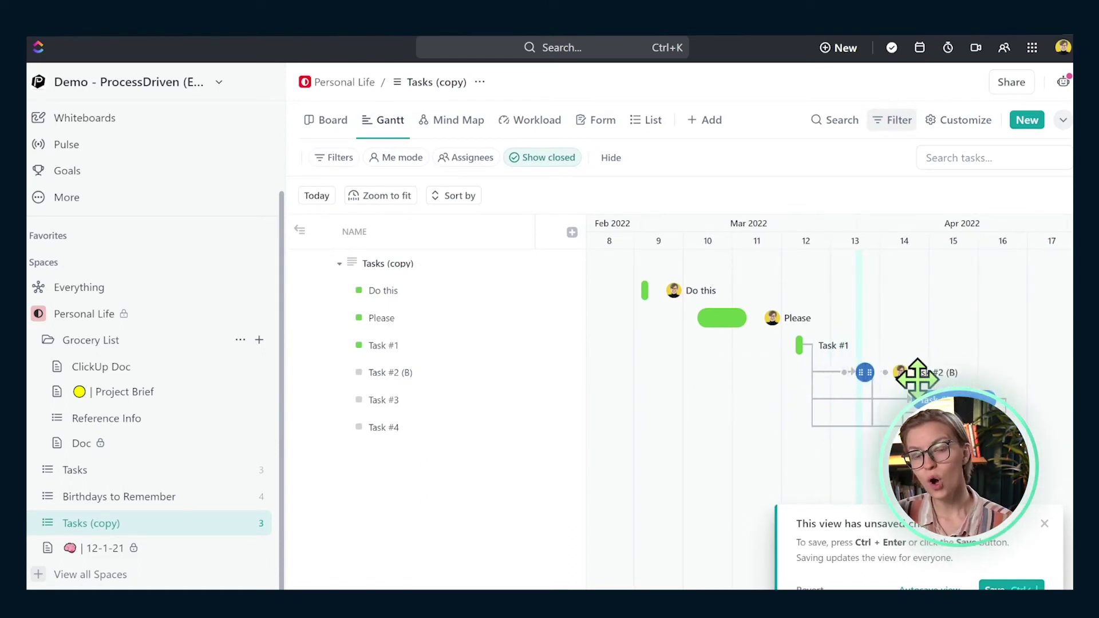
mouse_move(891, 371)
left_mouse_down()
mouse_move(874, 418)
mouse_move(950, 419)
mouse_move(777, 404)
left_mouse_up()
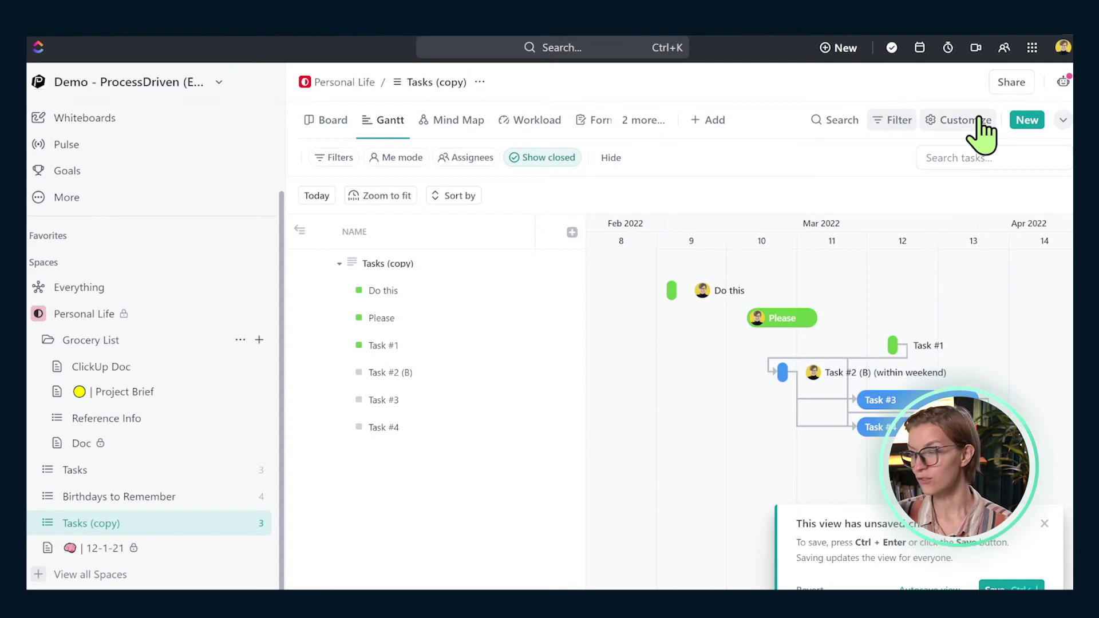
Confirm Reschedule dependencies is on, then drag Tasks #3 and #4 to 3/31/22
left_click(965, 127)
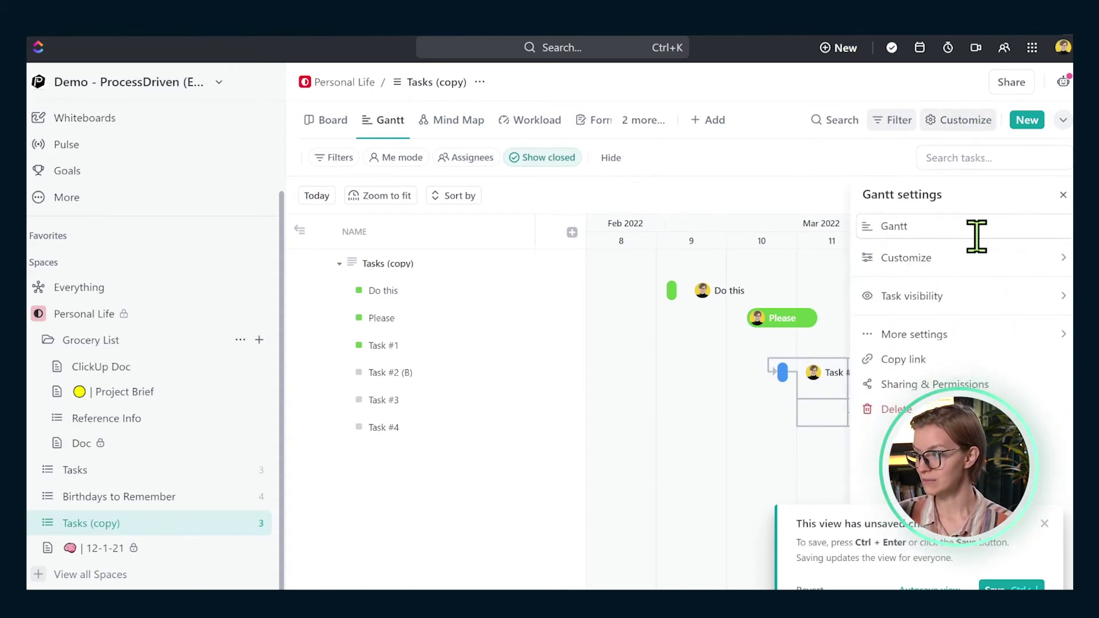
left_click(996, 266)
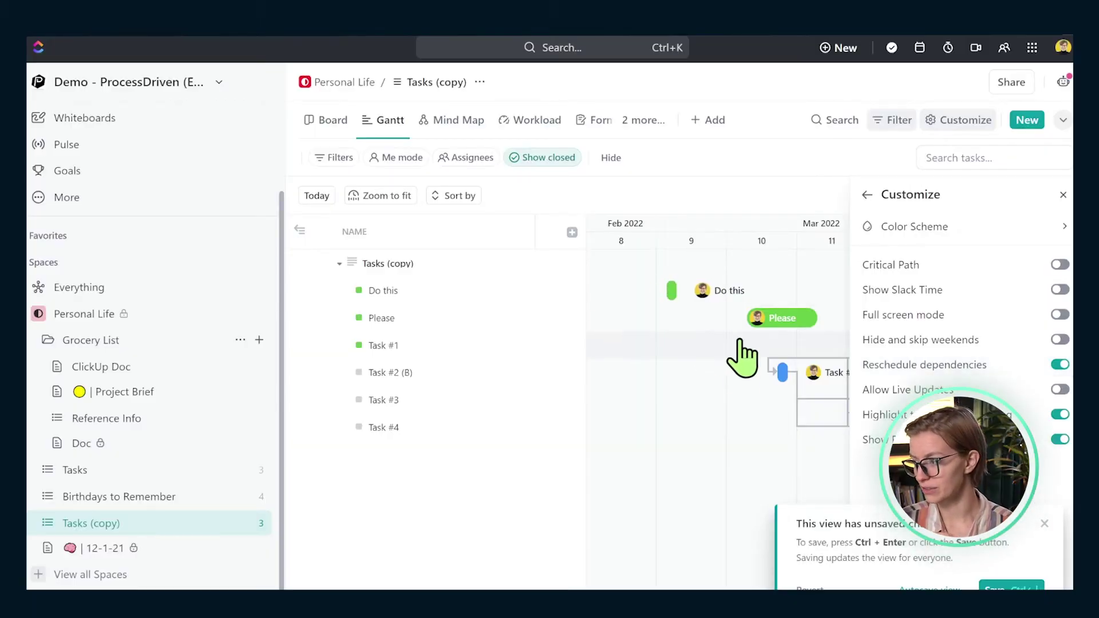
left_click(1063, 195)
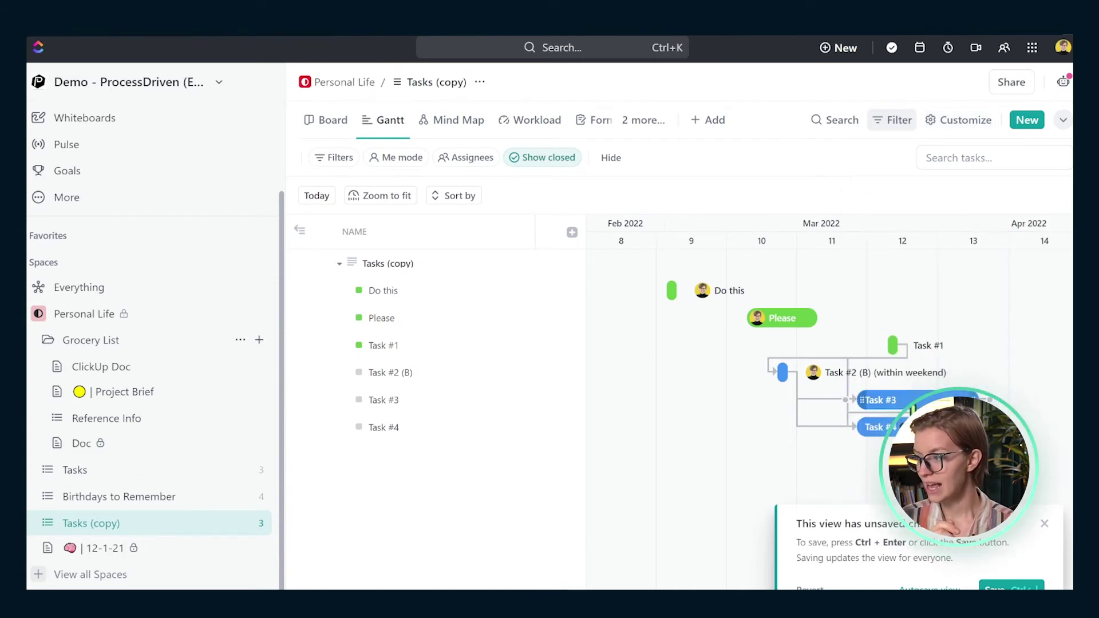
mouse_move(885, 400)
left_mouse_down()
mouse_move(877, 427)
mouse_move(860, 427)
left_mouse_up()
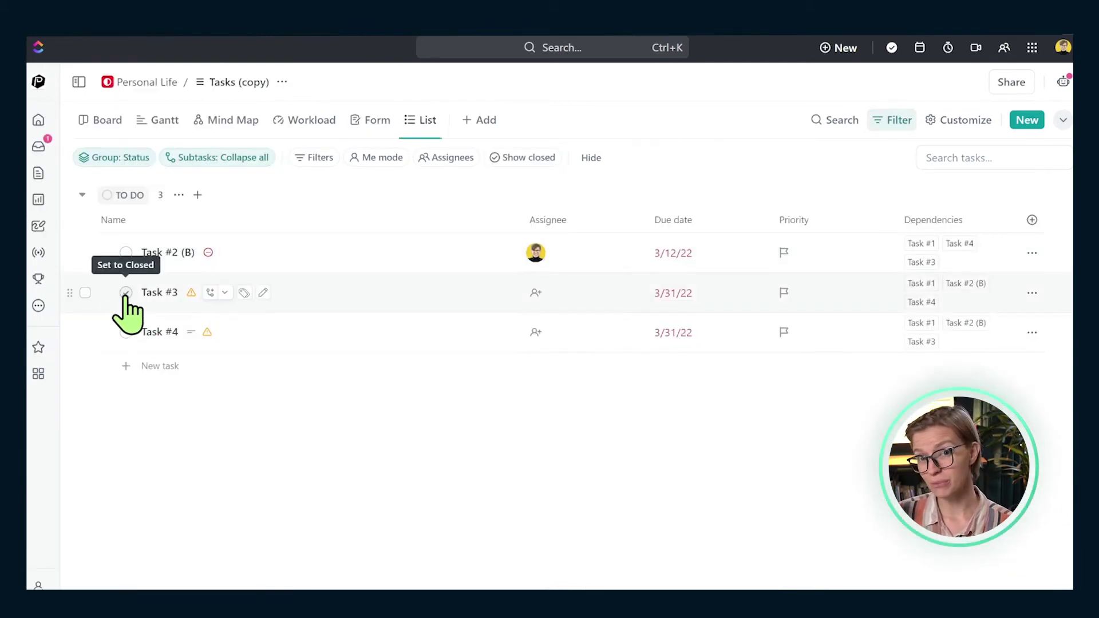
left_click(126, 293)
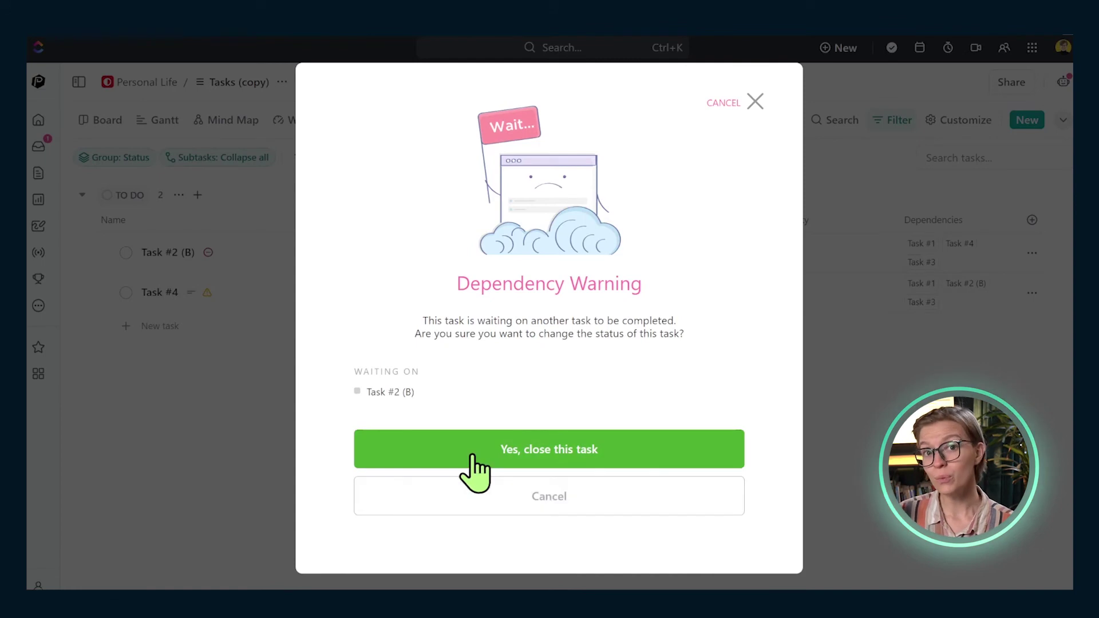
left_click(515, 501)
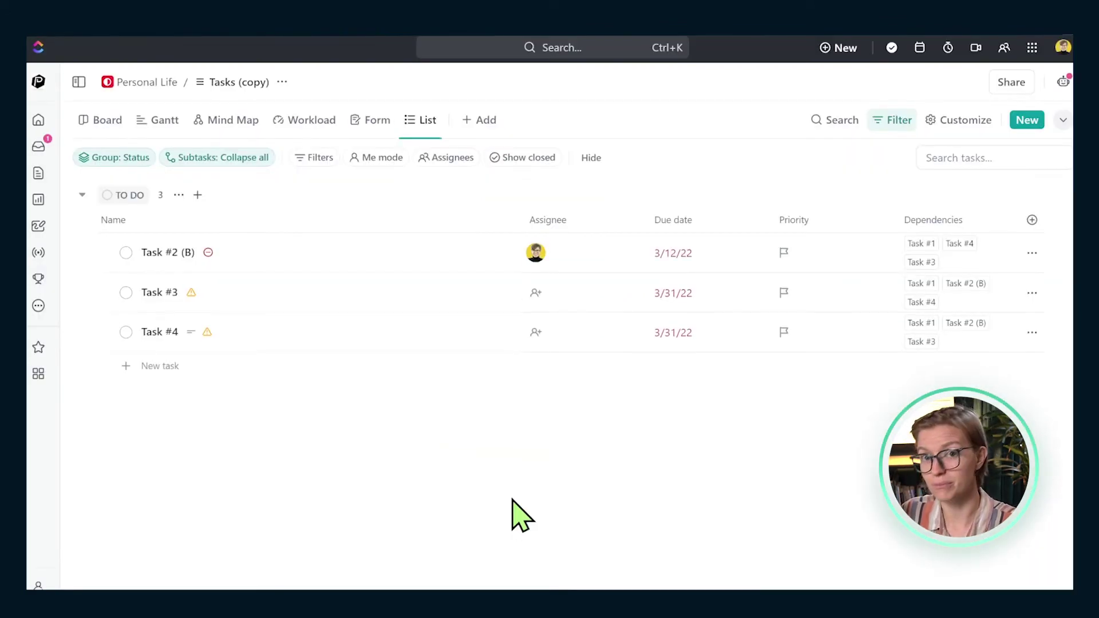